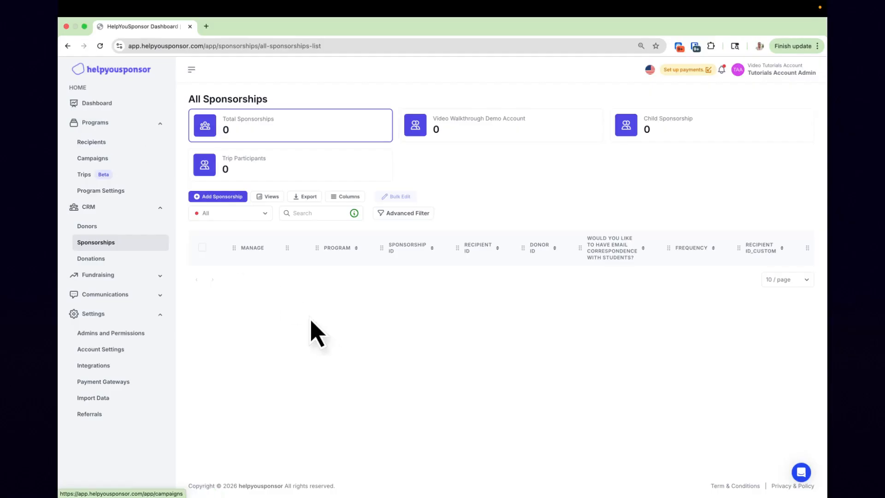
Step: Start adding a sponsorship, search for the donor by first name and select the matching donor
click(213, 198)
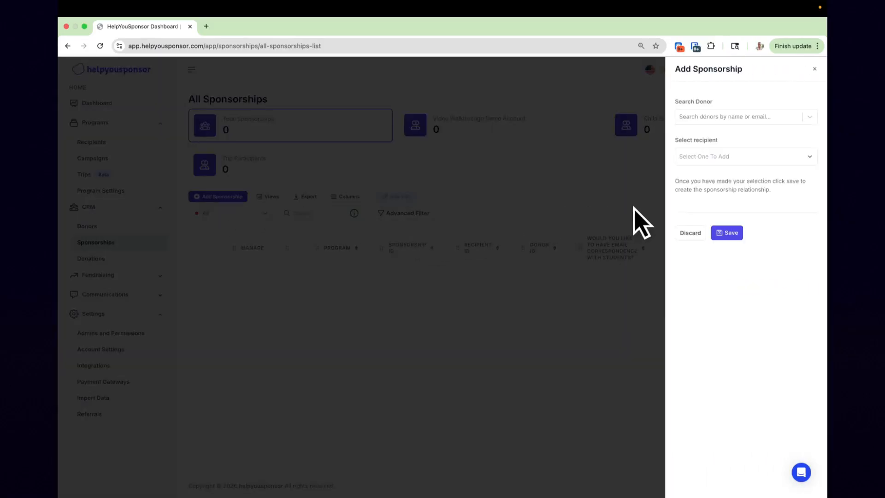
click(816, 122)
click(800, 98)
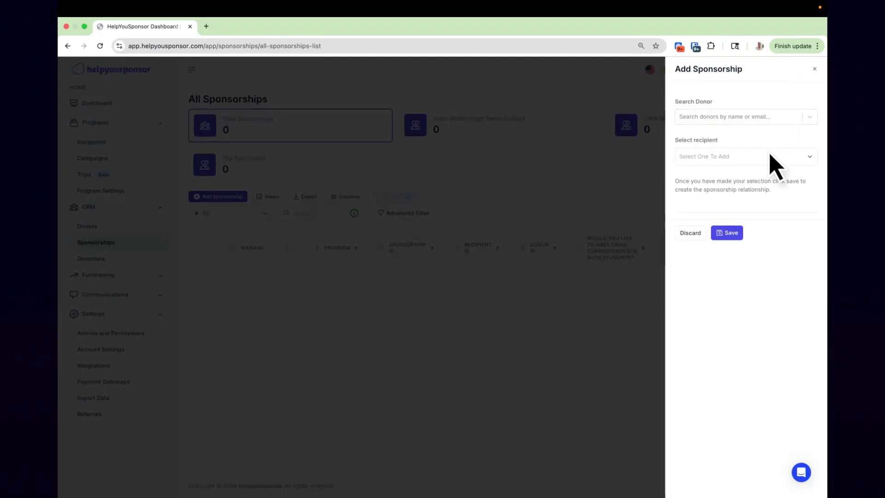
click(727, 120)
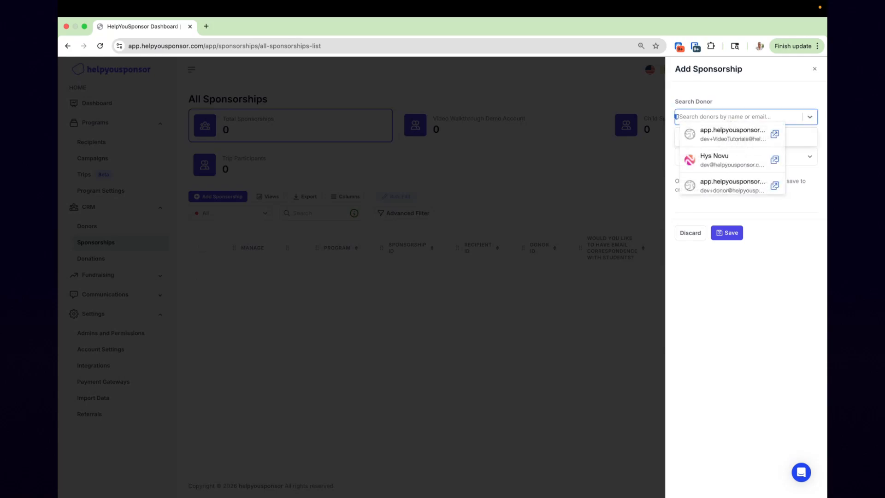
text(har)
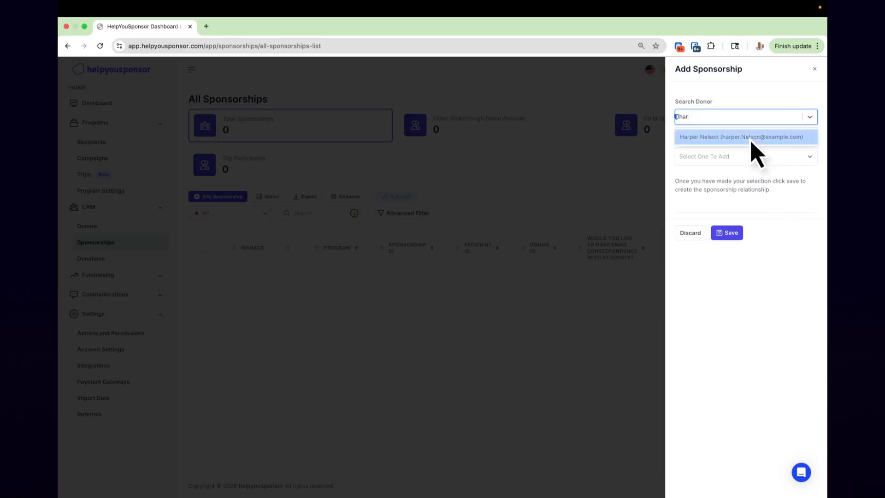
click(752, 139)
Step: Choose the recipient listed directly after General Fund and save the selection to create the sponsorship relationship
click(755, 199)
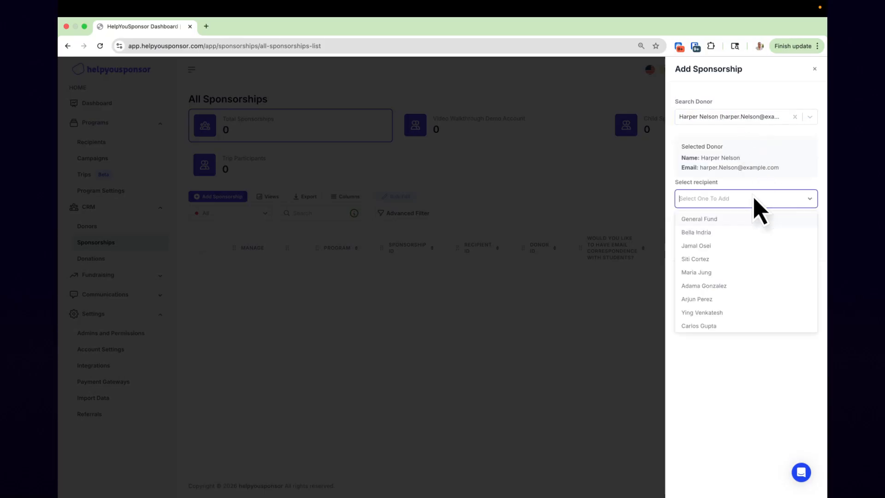
click(743, 233)
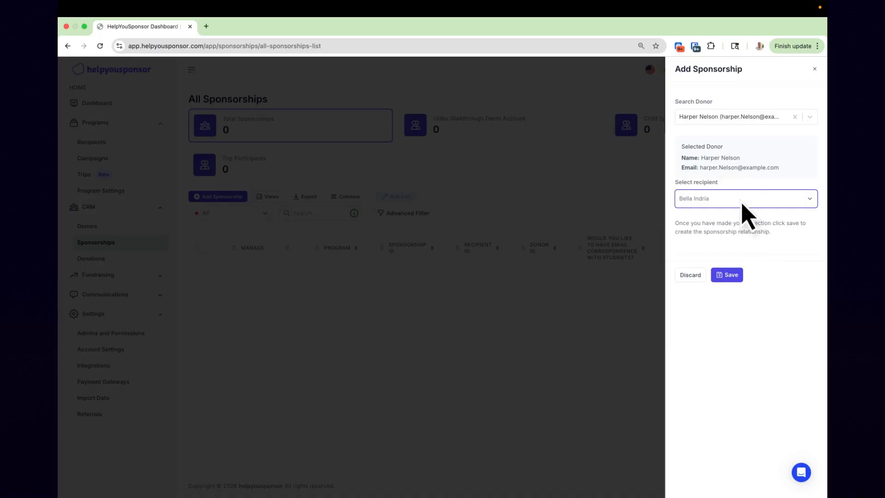
click(739, 278)
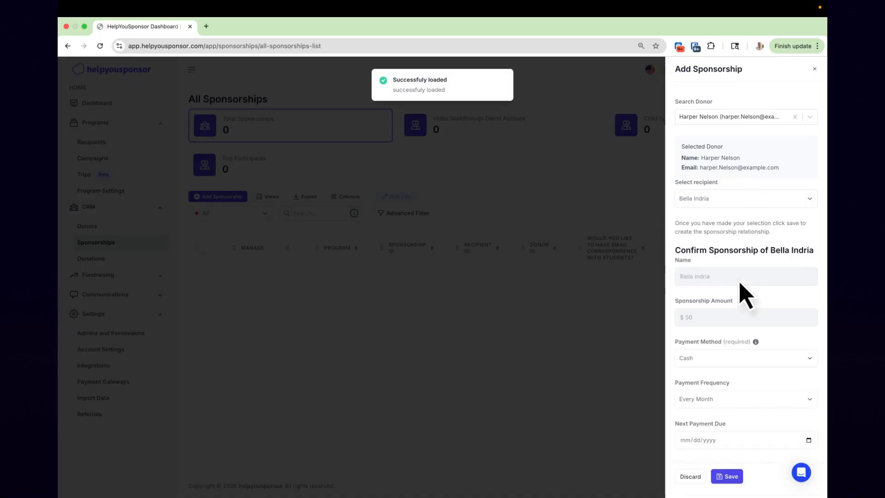
Step: Pick a next payment due date from the calendar and save the sponsorship
scroll(747, 323, down, 2)
click(744, 401)
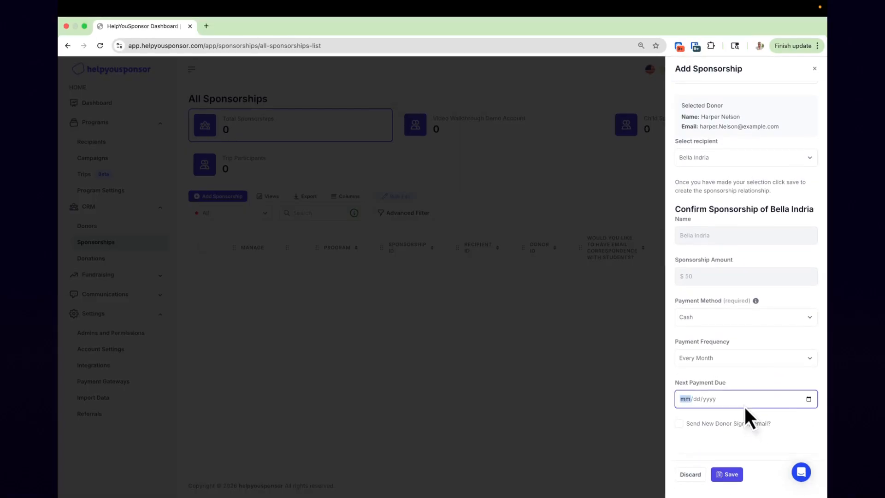
click(809, 399)
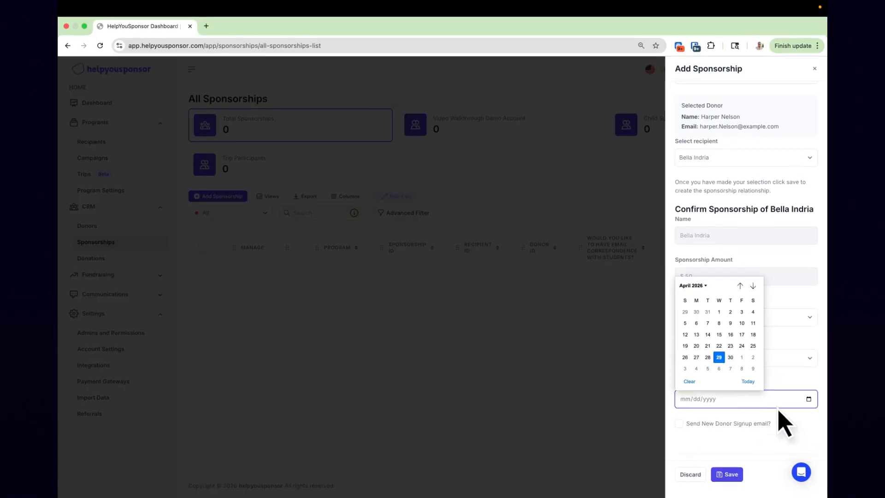
click(731, 364)
click(737, 479)
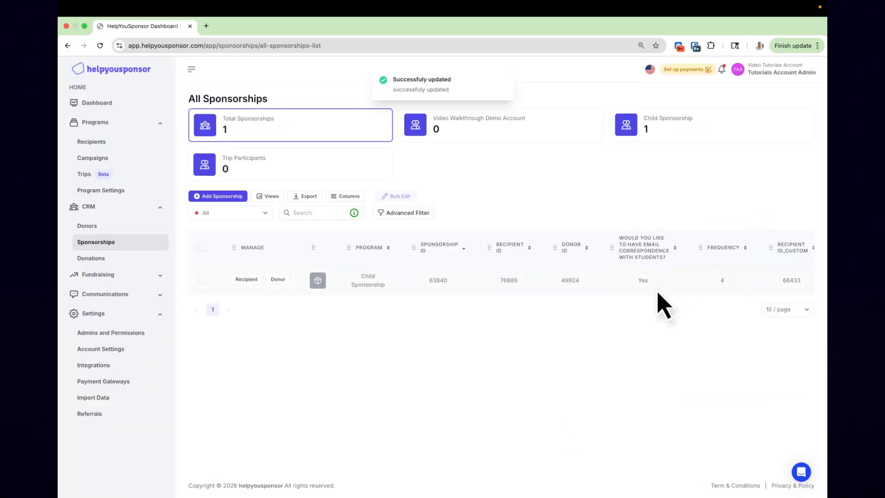
Step: Show only the Child Sponsorship program's sponsorships and look through the table's columns
click(672, 130)
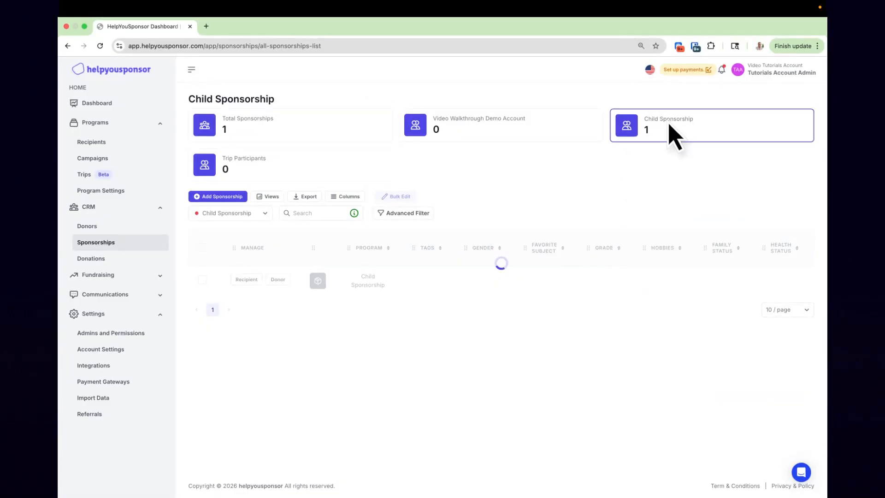
scroll(600, 298, right, 3)
scroll(602, 300, left, 3)
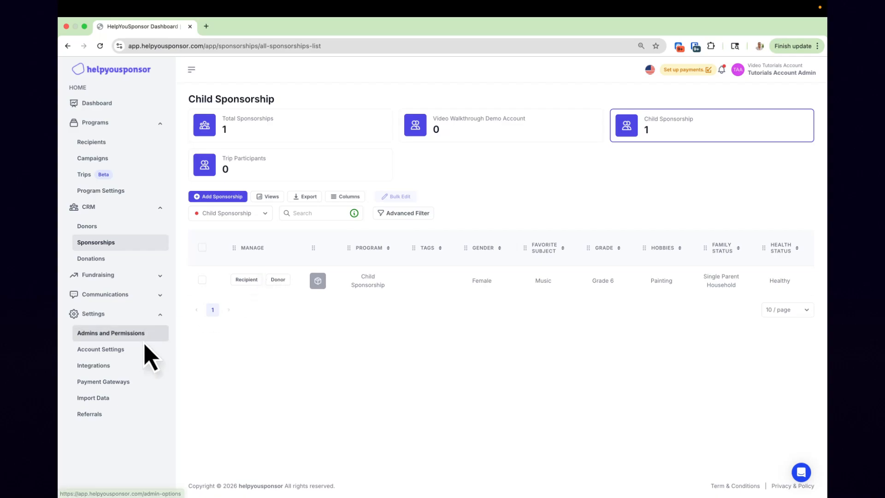
Step: Begin a data import with import type Sponsorship Relationship and program Child Sponsorship
click(144, 415)
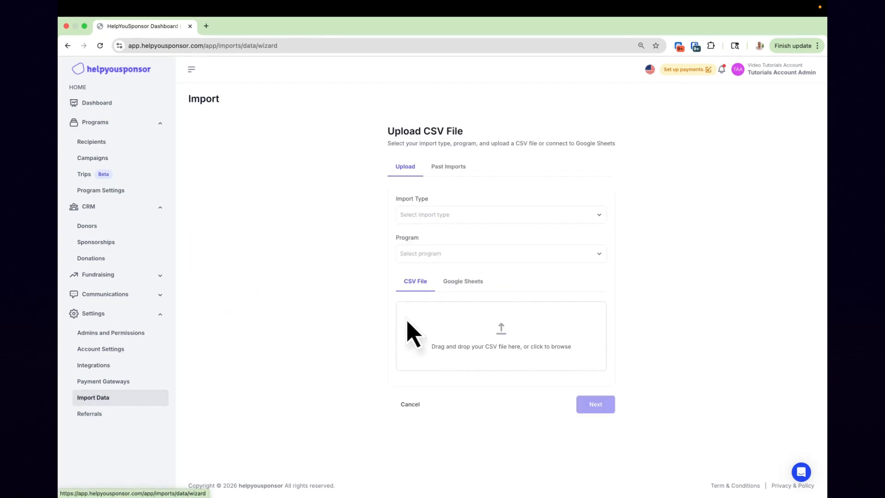
click(429, 215)
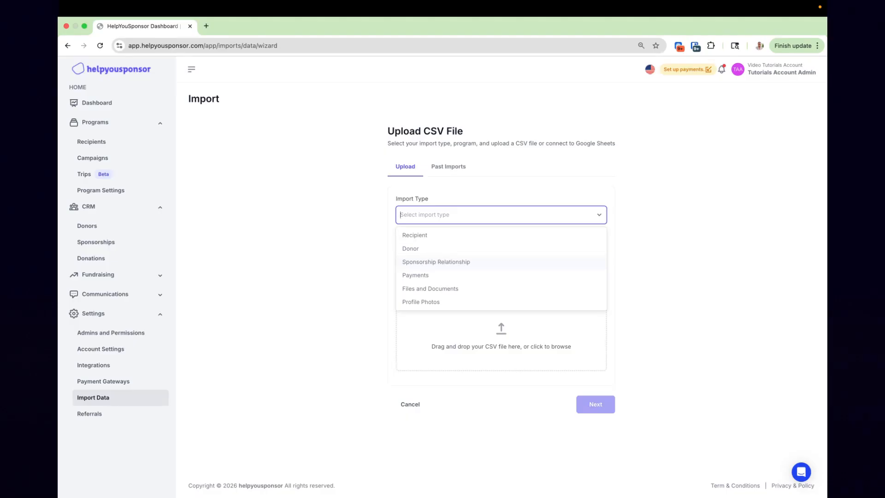
click(441, 269)
click(437, 259)
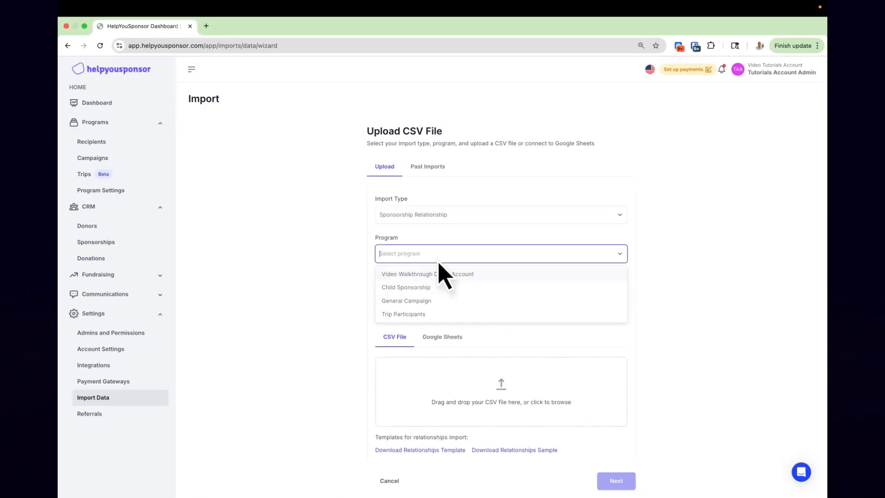
click(433, 288)
scroll(434, 295, down, 2)
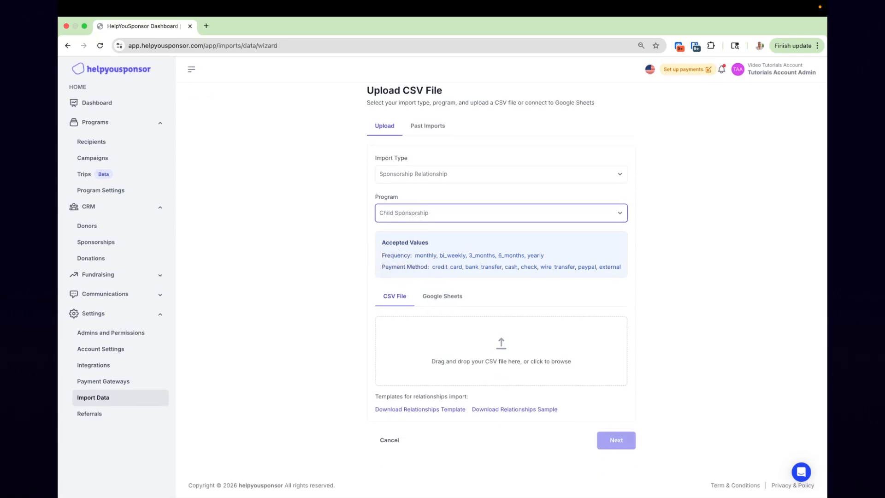
Step: Review the accepted frequency and payment method values for the sponsorship relationship import
double_click(386, 256)
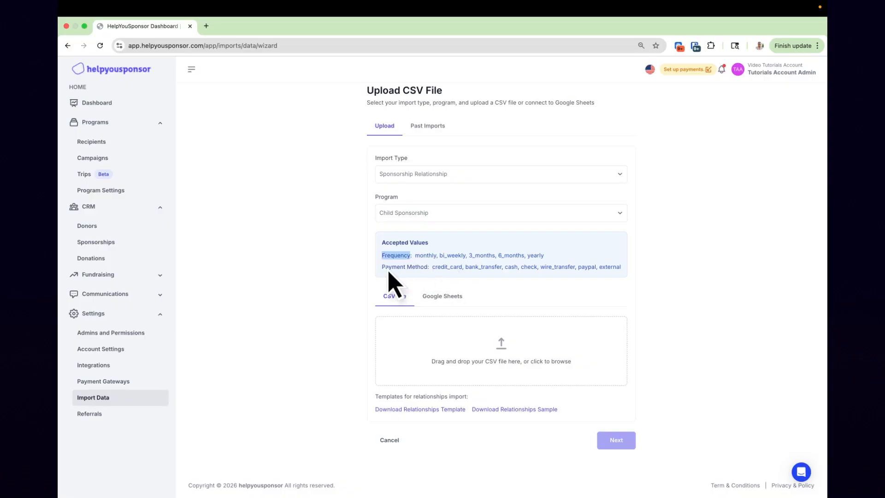
double_click(424, 256)
double_click(450, 256)
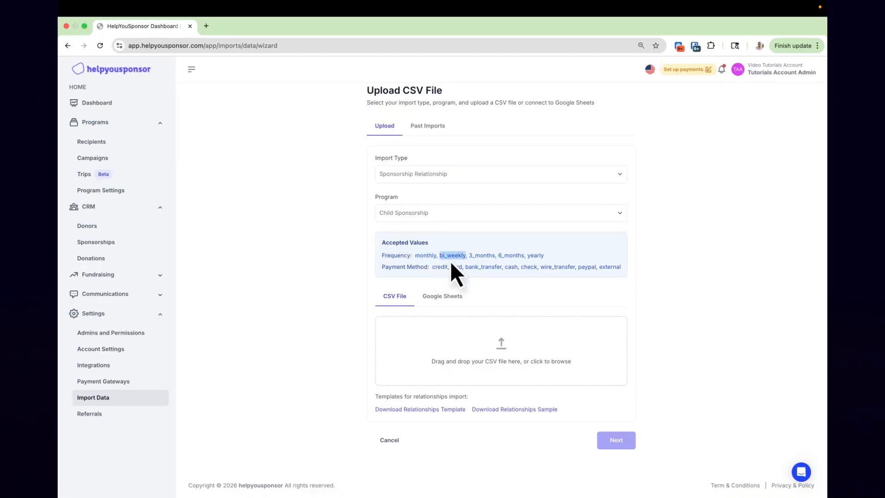
double_click(479, 257)
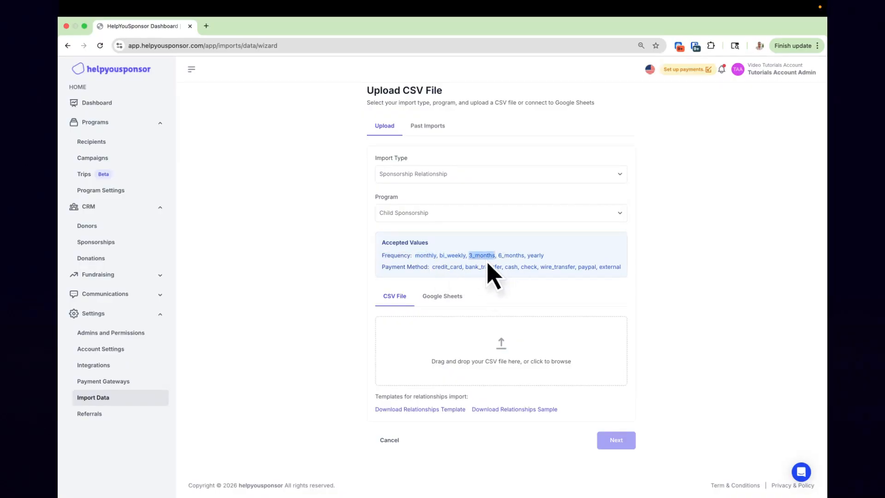
double_click(510, 256)
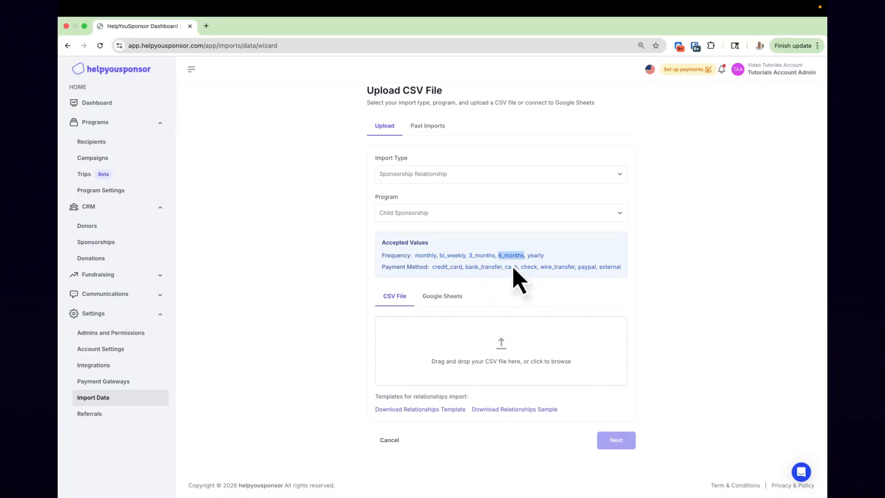
double_click(535, 256)
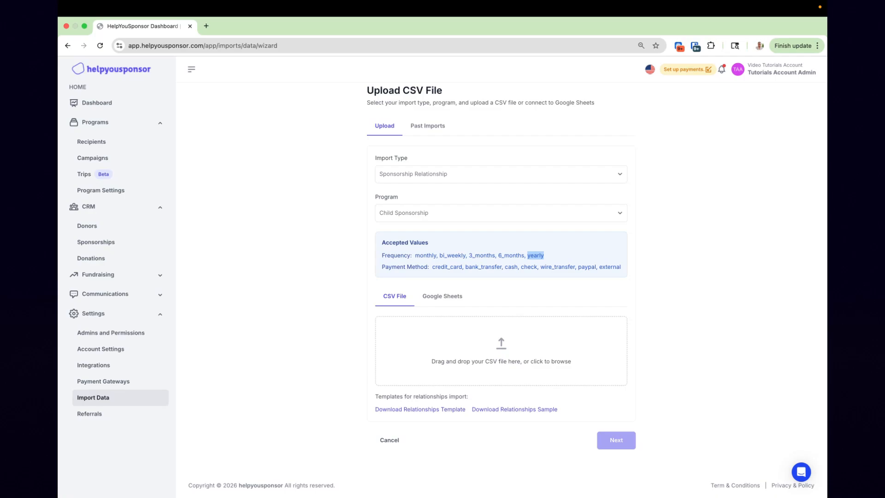
click(387, 273)
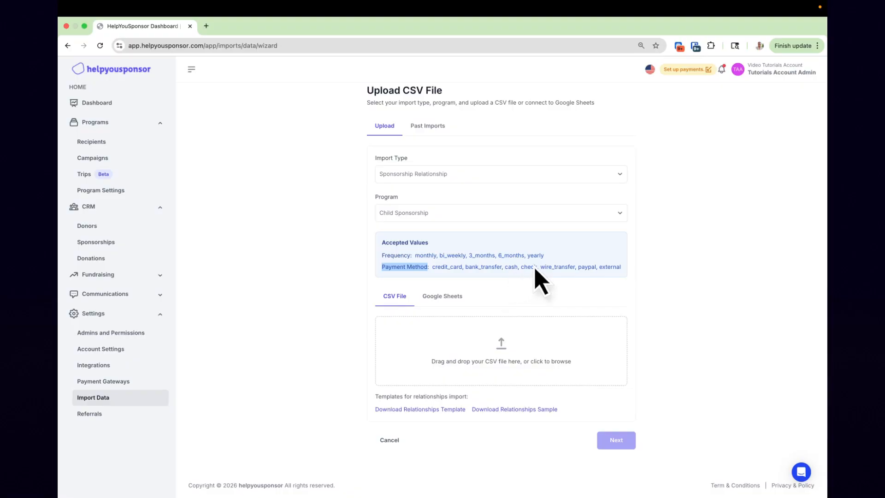
click(560, 275)
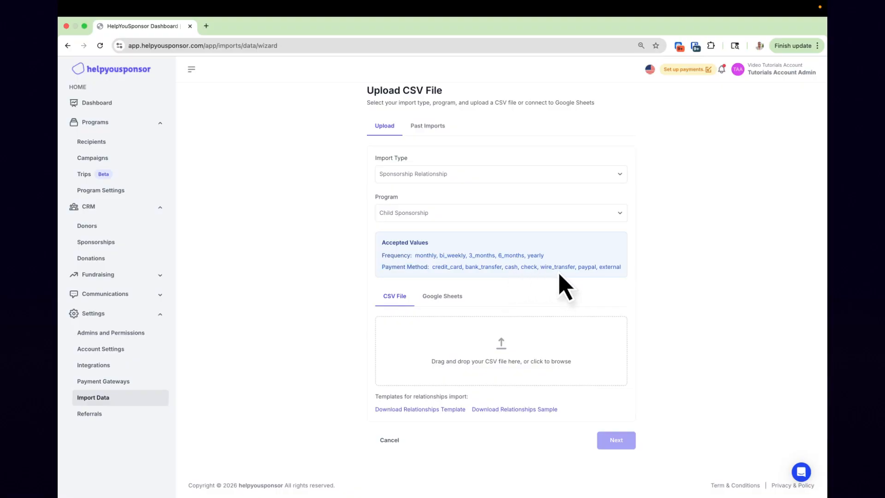
double_click(585, 270)
click(617, 271)
Step: Download the relationships sample CSV and open it in Numbers in a full-screen window
click(526, 410)
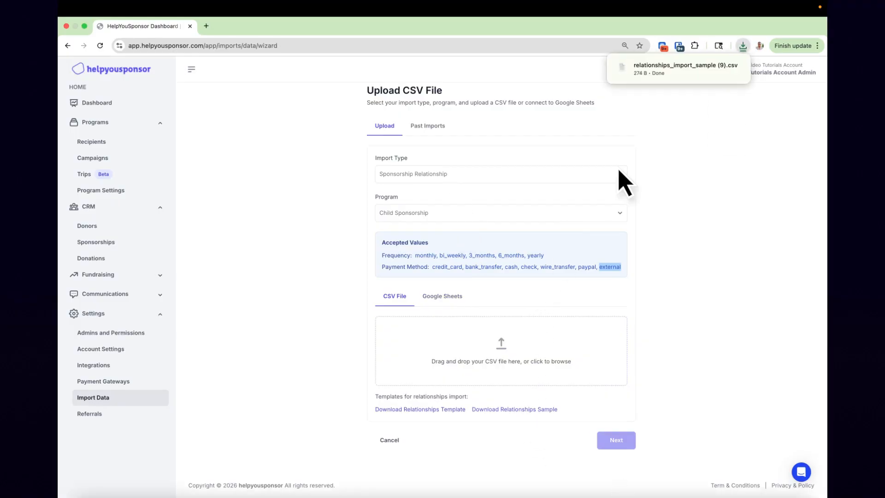
click(737, 70)
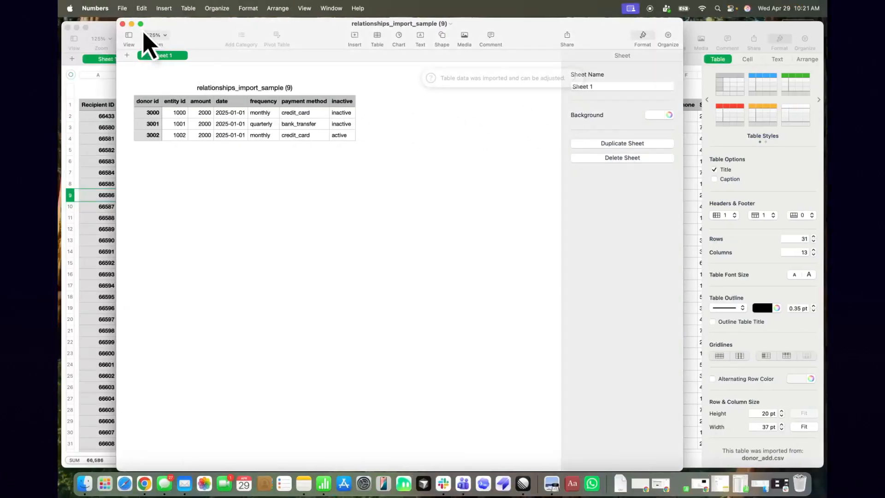
click(140, 23)
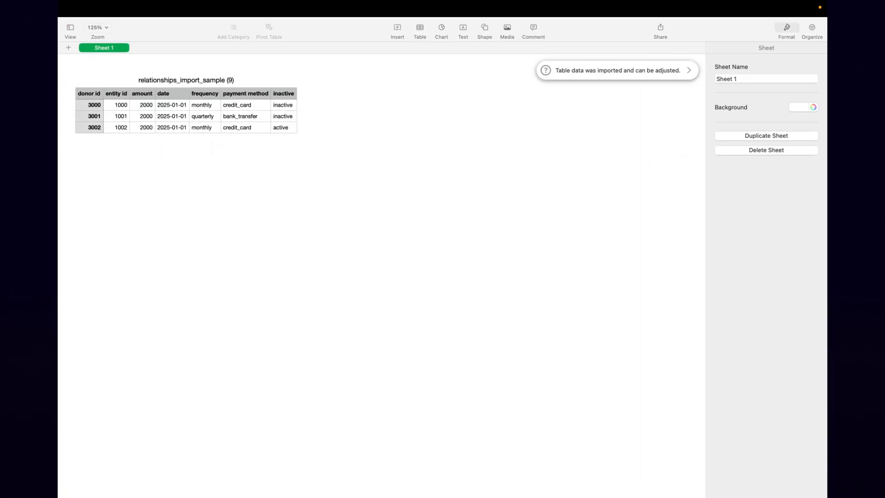
Step: Examine the donor id and entity id columns of the sample table
click(84, 98)
click(88, 65)
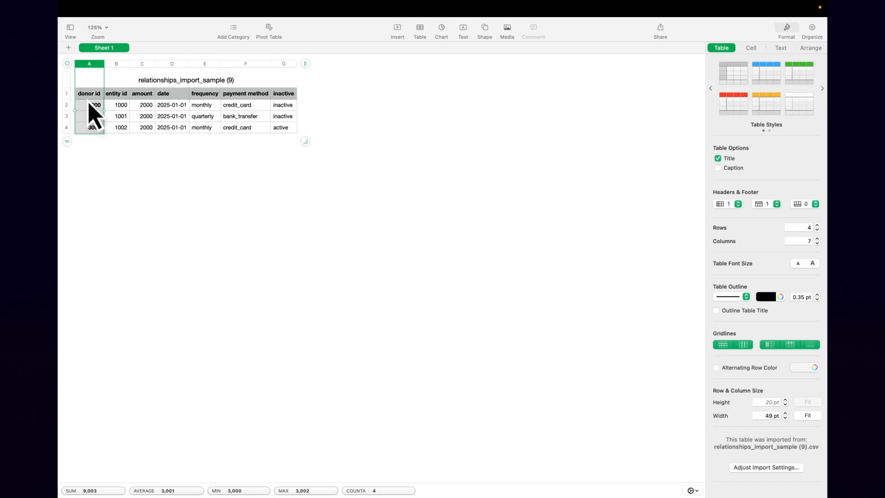
click(112, 65)
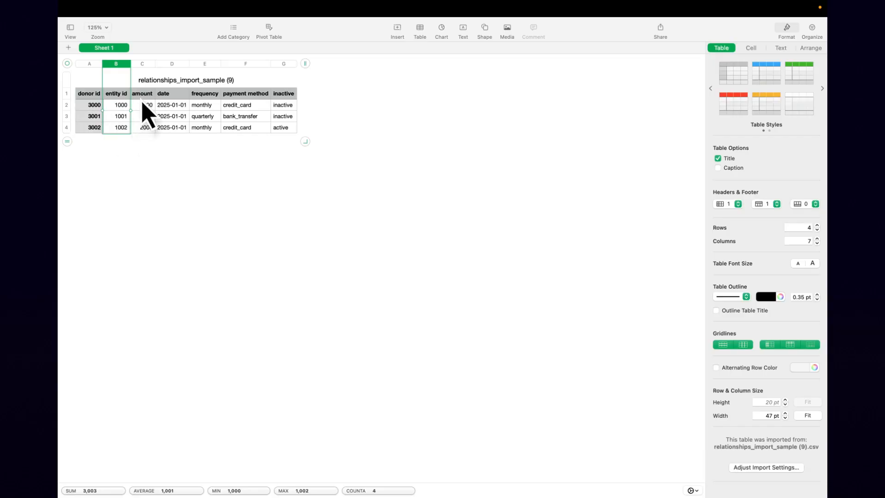
Step: Set the amounts in the three sample rows to 50, 150 and 30
click(139, 64)
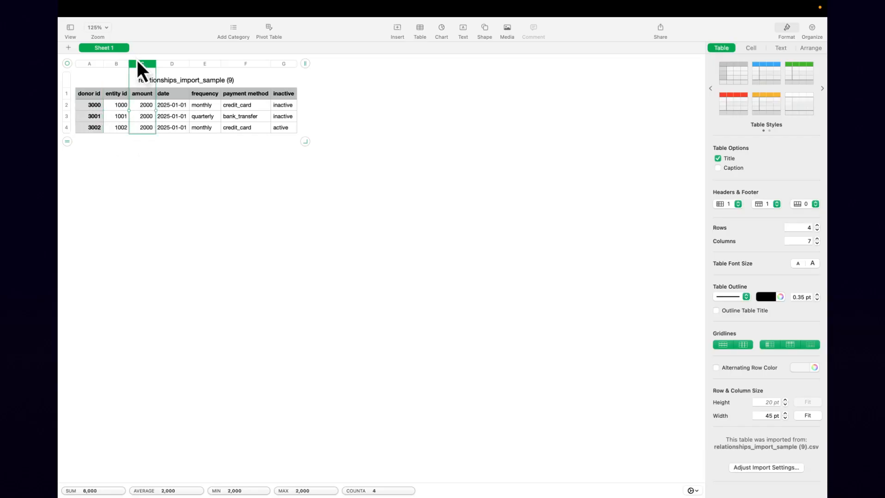
click(145, 105)
double_click(145, 104)
text(50)
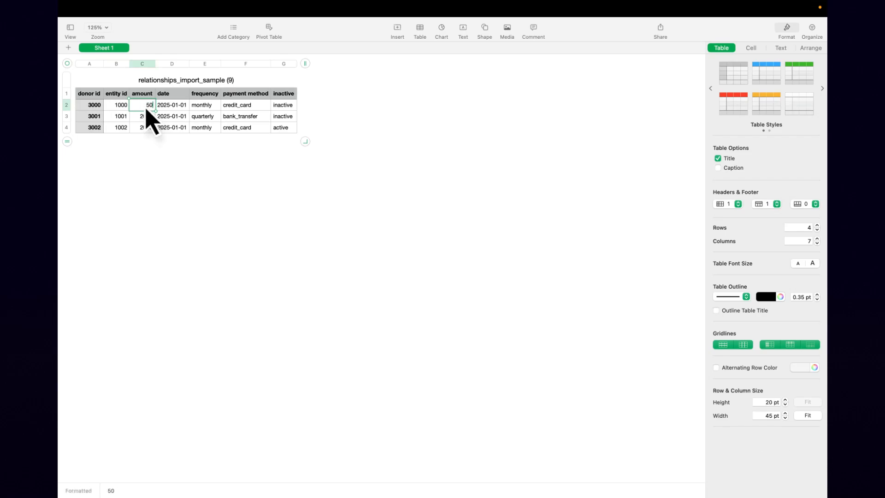
click(144, 117)
text(150)
click(141, 129)
double_click(148, 131)
text(30)
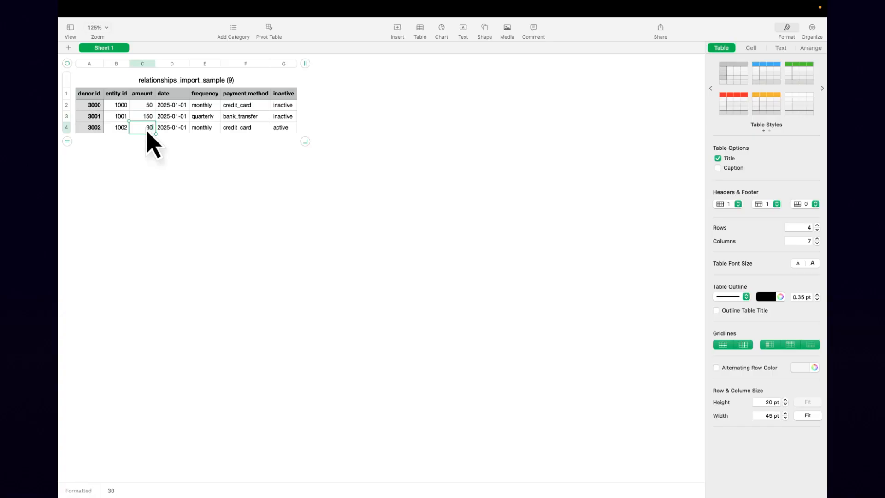
Step: Set the date in the first sample row to 2026-05-05
click(174, 133)
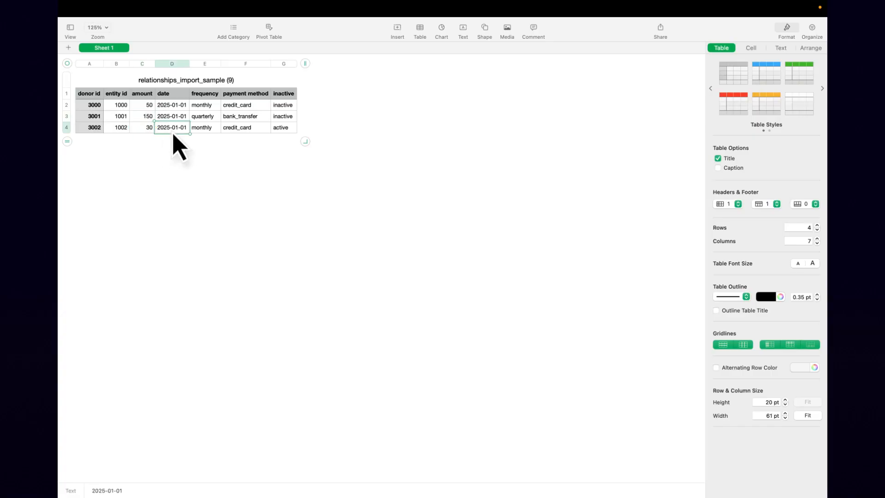
click(164, 106)
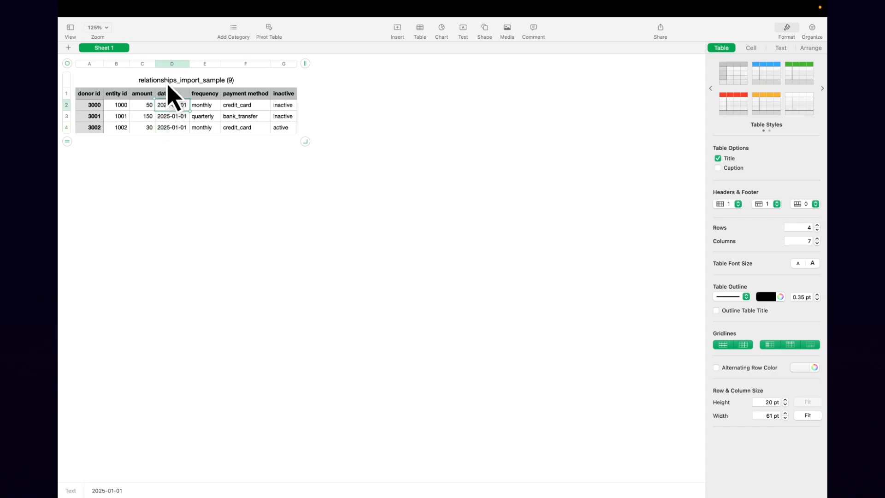
click(171, 63)
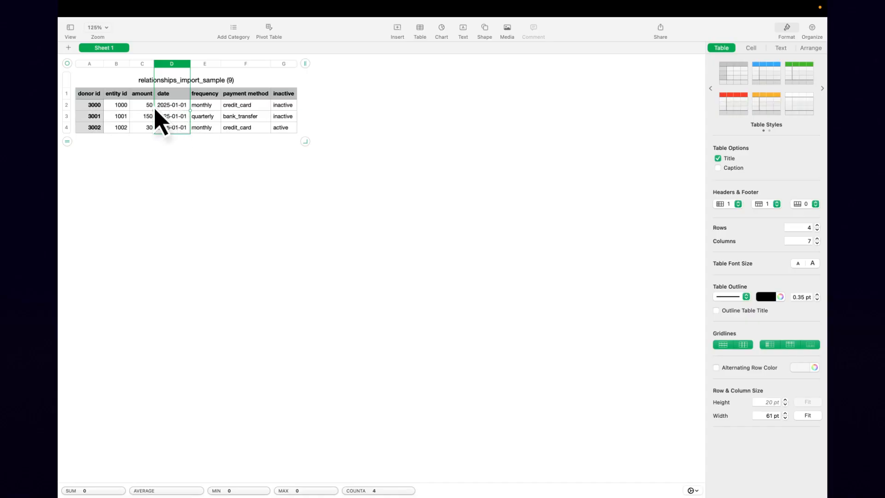
click(172, 105)
click(177, 106)
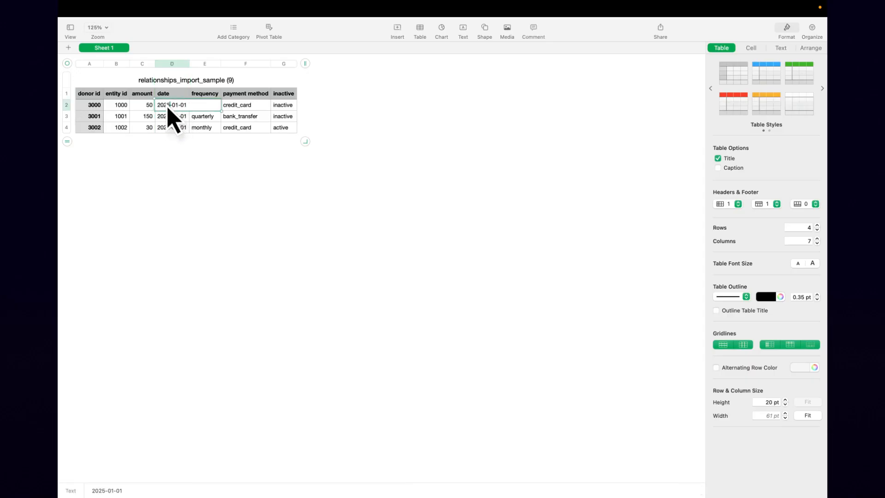
key(BackSpace)
text(6)
click(177, 106)
key(BackSpace)
text(5)
click(186, 106)
key(BackSpace)
text(5)
triple_click(164, 105)
click(187, 128)
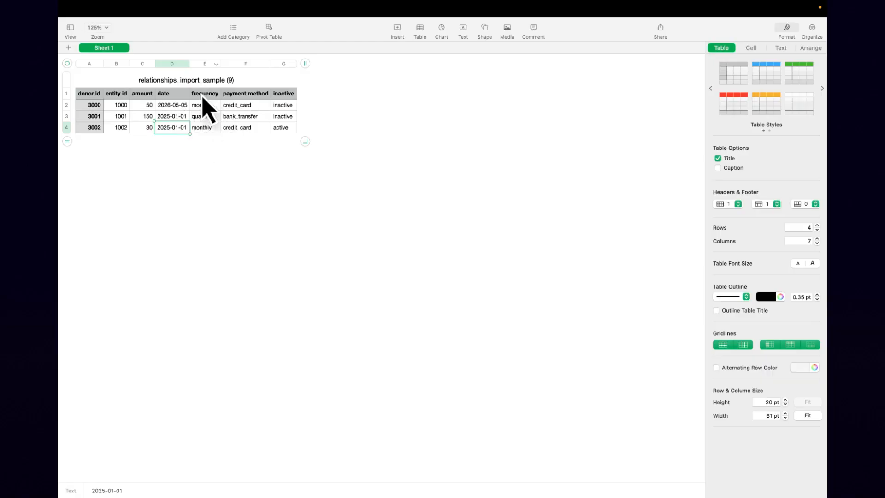
Step: Compare the sample's frequency and payment method columns with the accepted values on the import page, and examine the inactive column
click(199, 63)
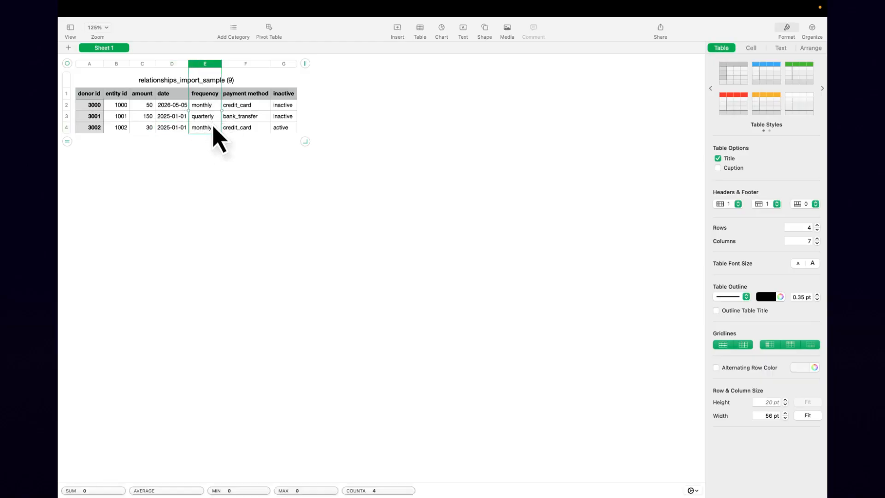
key(ctrl+Right)
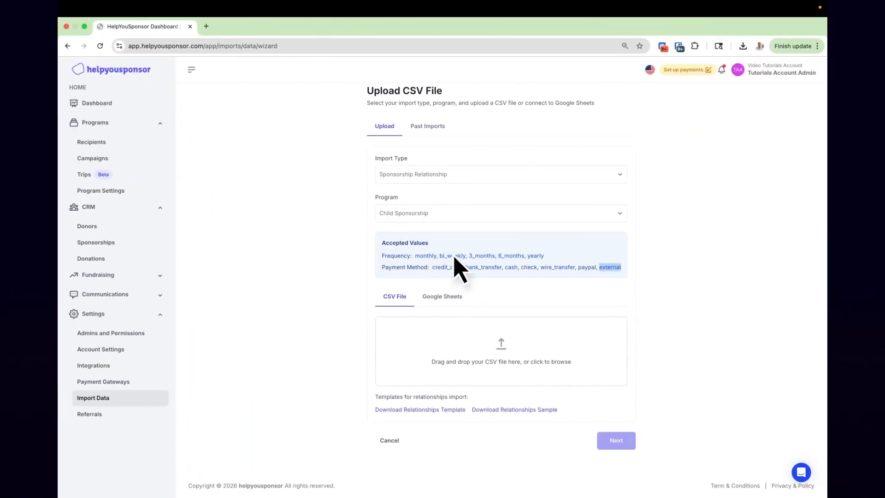
key(ctrl+Left)
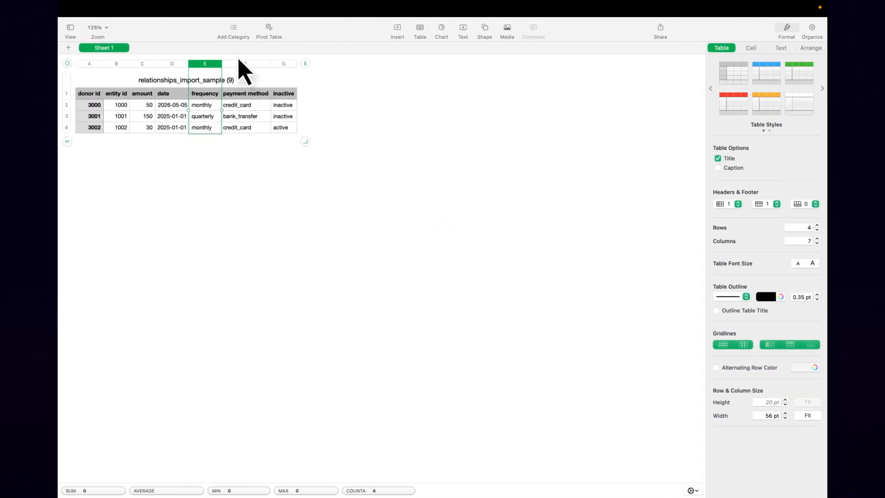
click(240, 63)
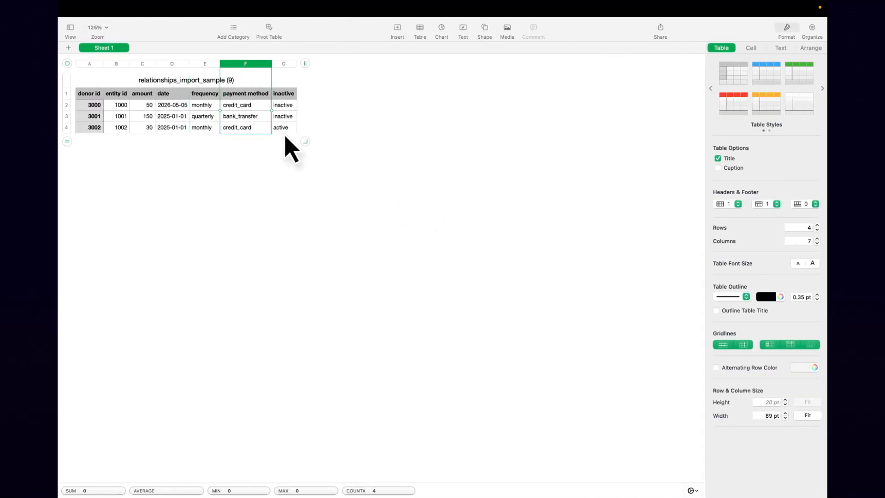
key(ctrl+Right)
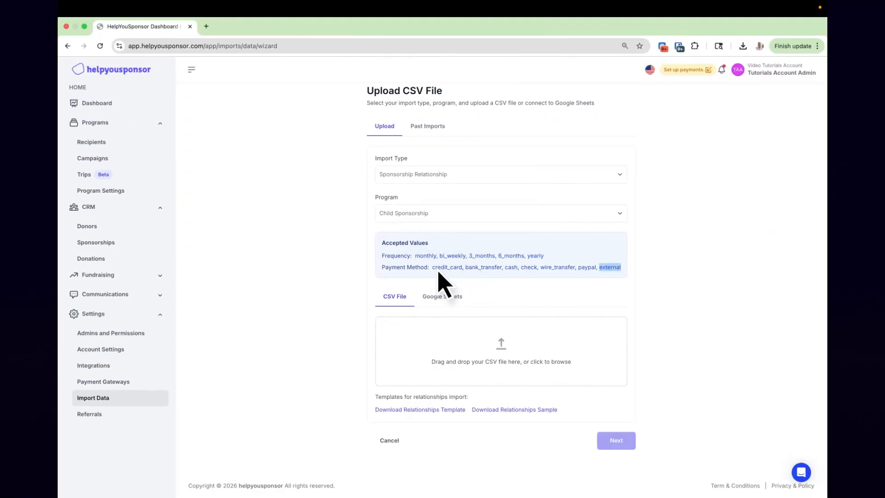
key(ctrl+Left)
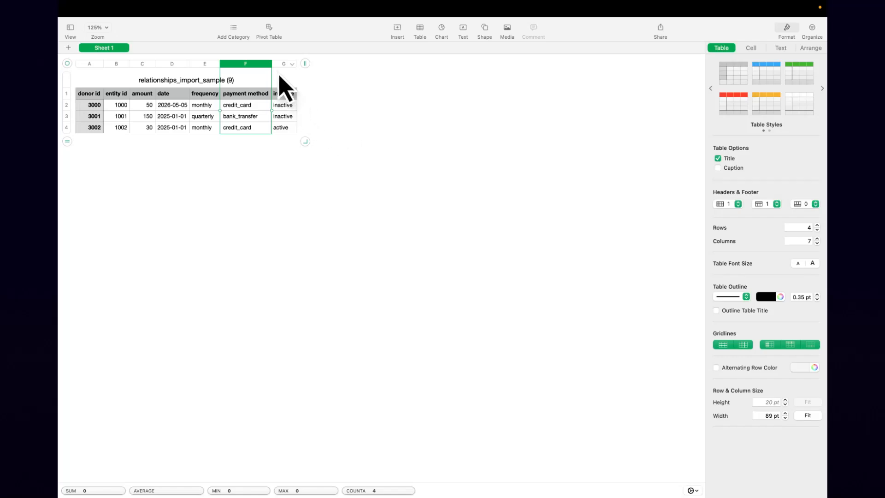
click(282, 63)
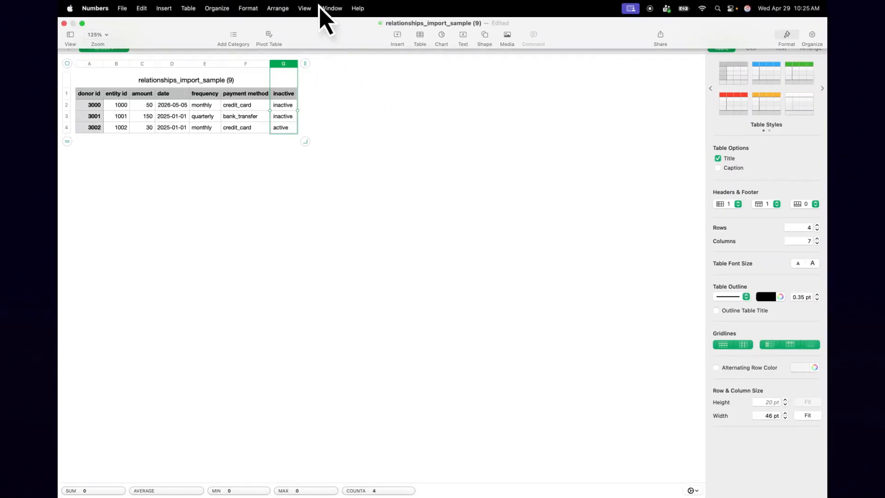
Step: Place the full-screen sponsorship_data 3 spreadsheet directly beside the desktop holding the recipient_add and donor_add 2 spreadsheets
key(ctrl+Left)
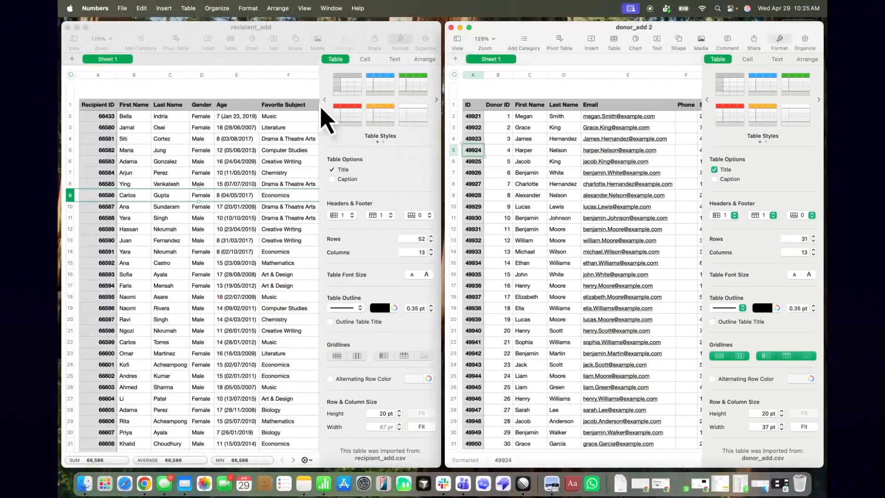
key(ctrl+Right)
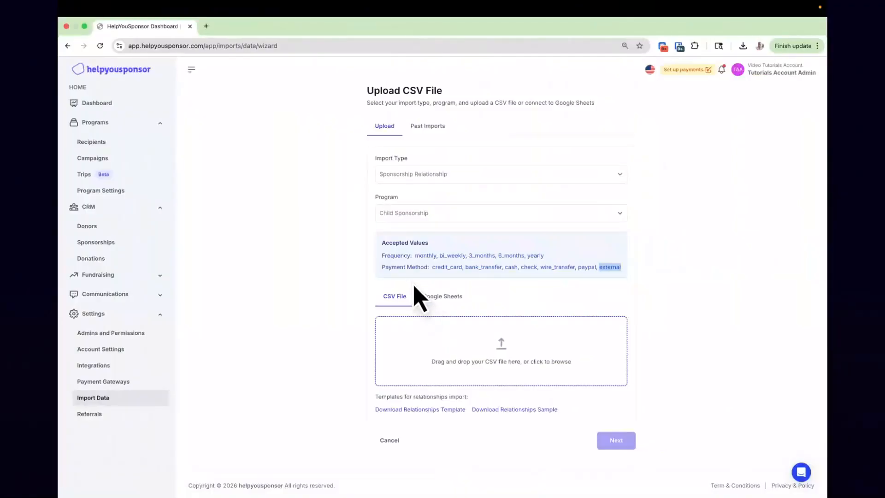
key(ctrl+Right)
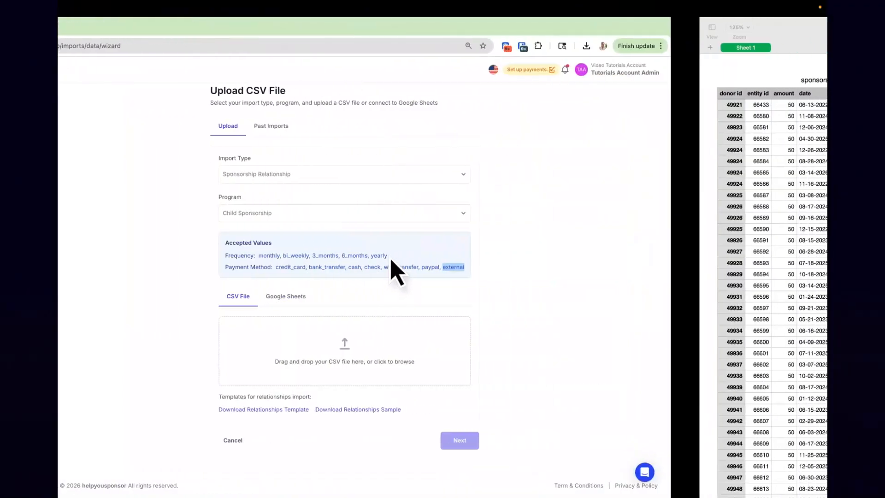
key(ctrl+Up)
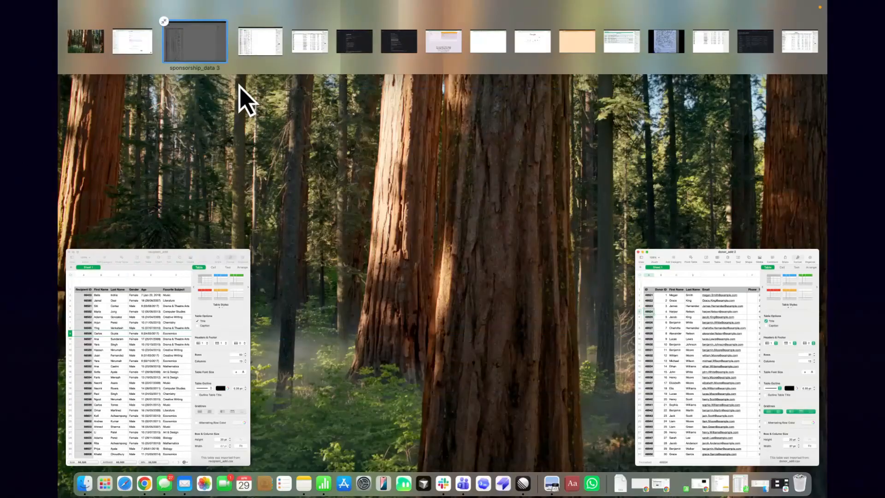
click(216, 59)
key(ctrl+Up)
key(ctrl+Up)
key(ctrl+Left)
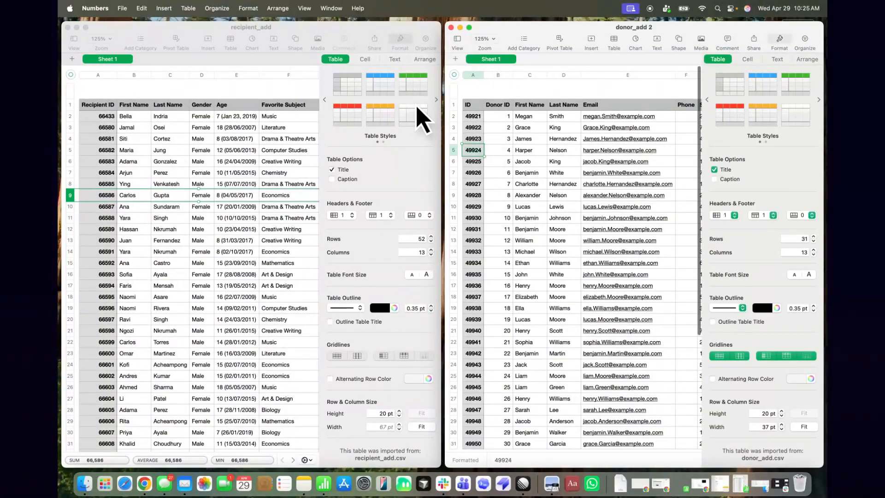
key(ctrl+Right)
key(ctrl+Left)
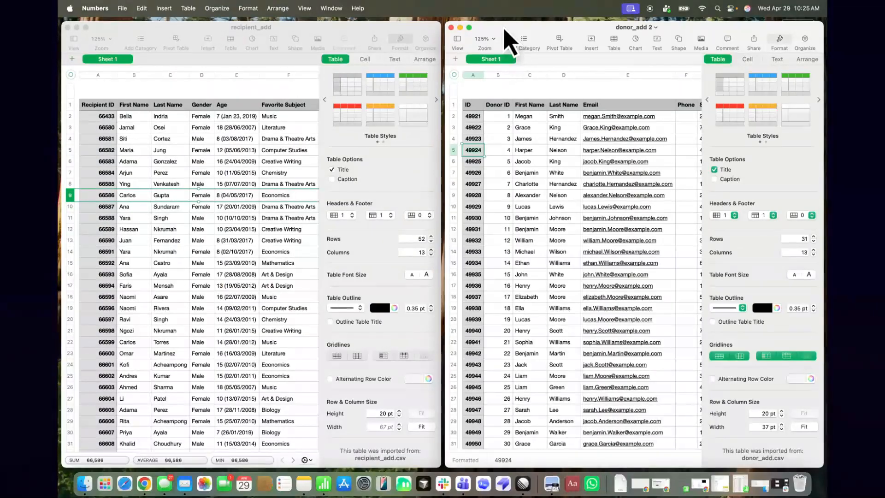
key(ctrl+Right)
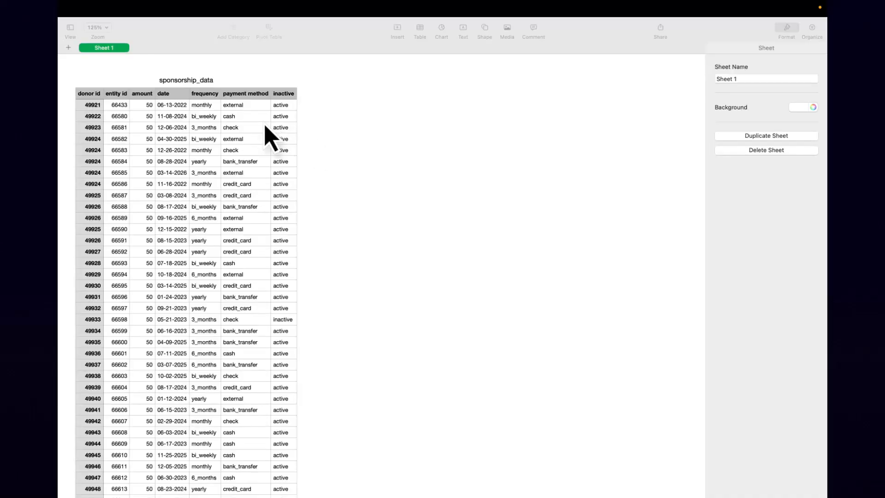
Step: Check the first sponsorship_data row's donor id and entity id against the IDs in the donor_add 2 and recipient_add spreadsheets
key(ctrl+Left)
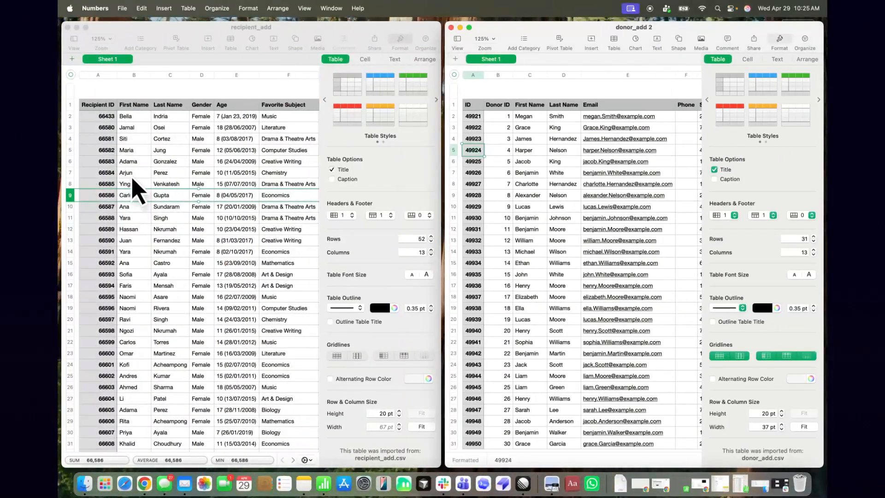
key(ctrl+Right)
key(ctrl+Left)
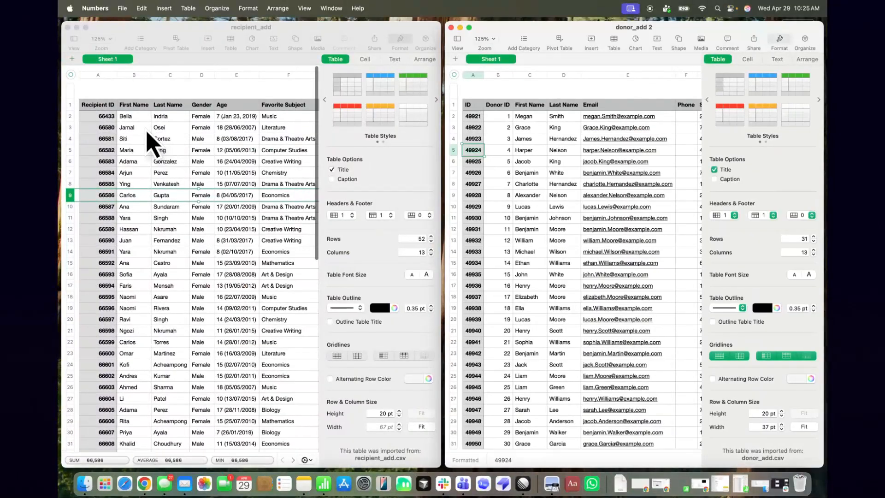
click(266, 105)
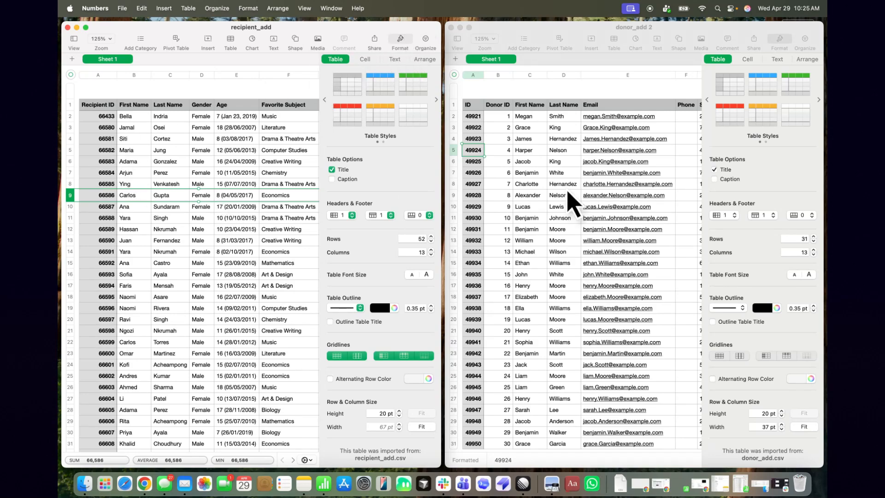
click(529, 180)
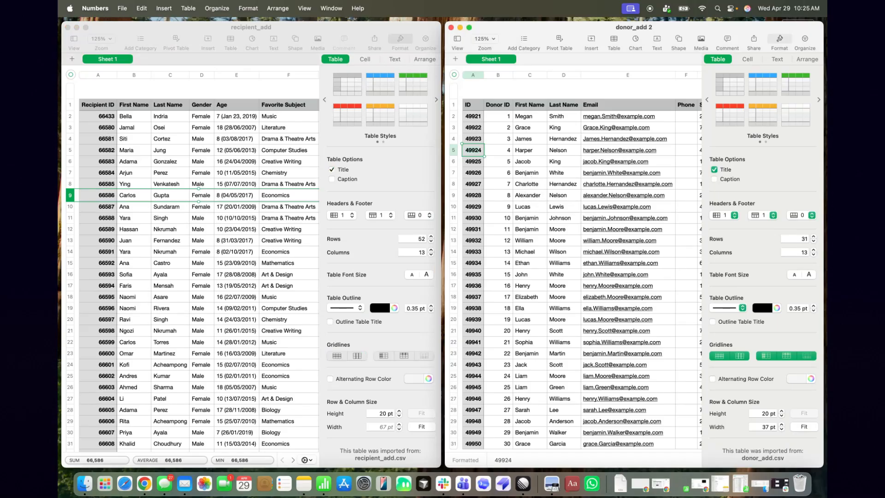
scroll(474, 126, up, 1)
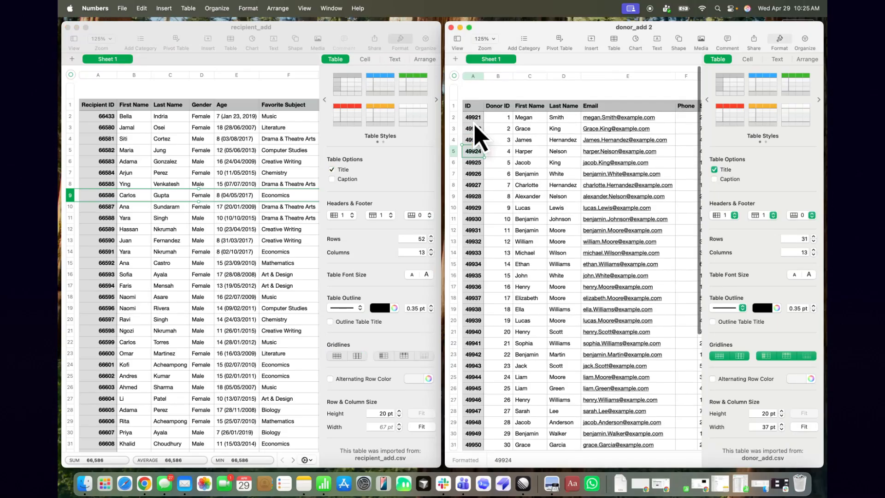
click(475, 121)
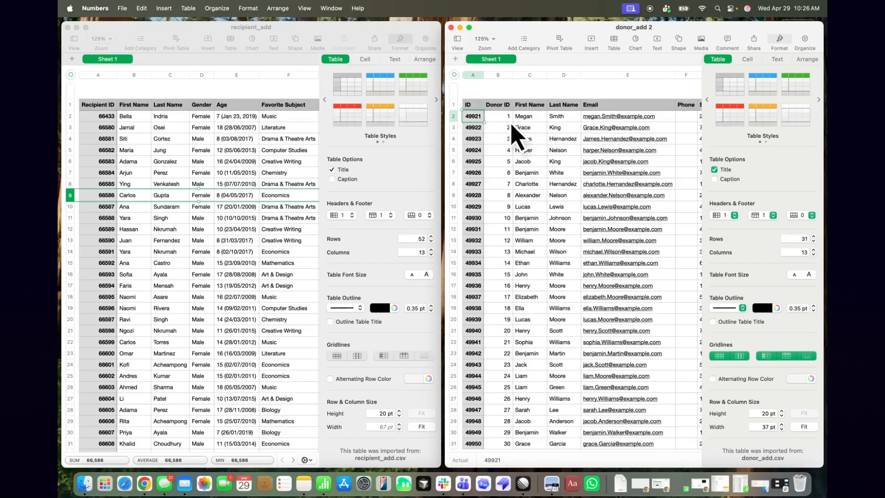
key(ctrl+Right)
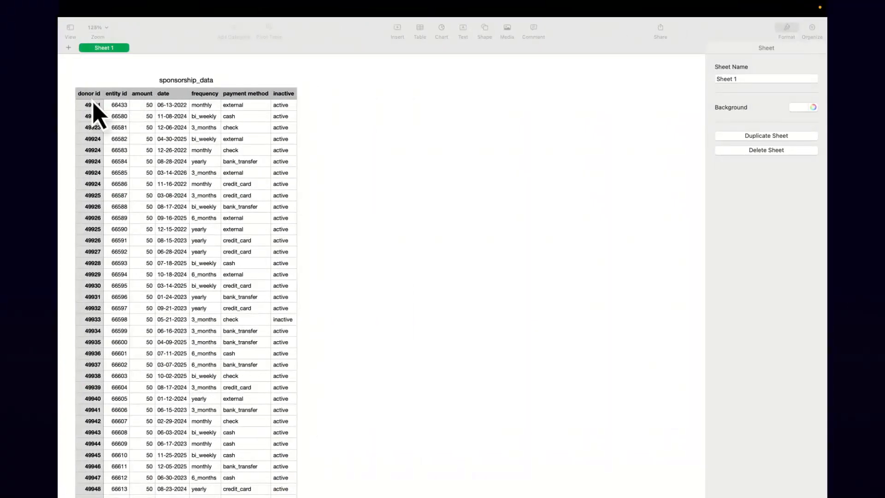
click(87, 105)
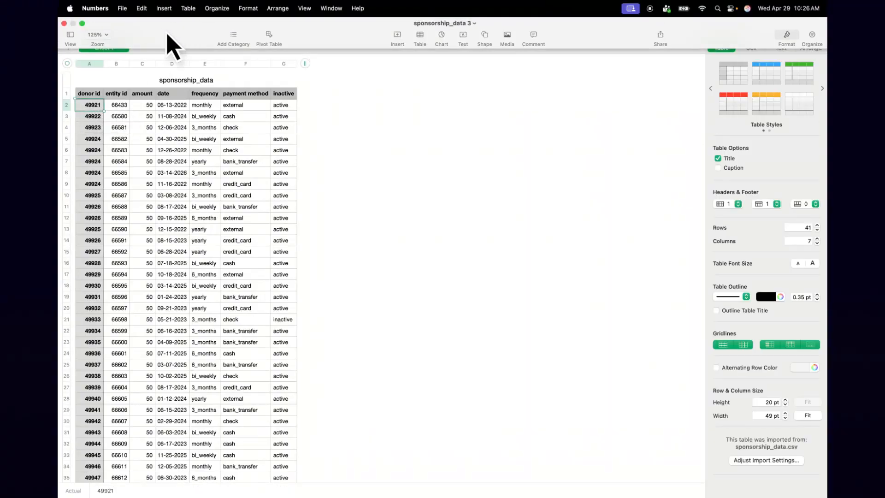
key(ctrl+Left)
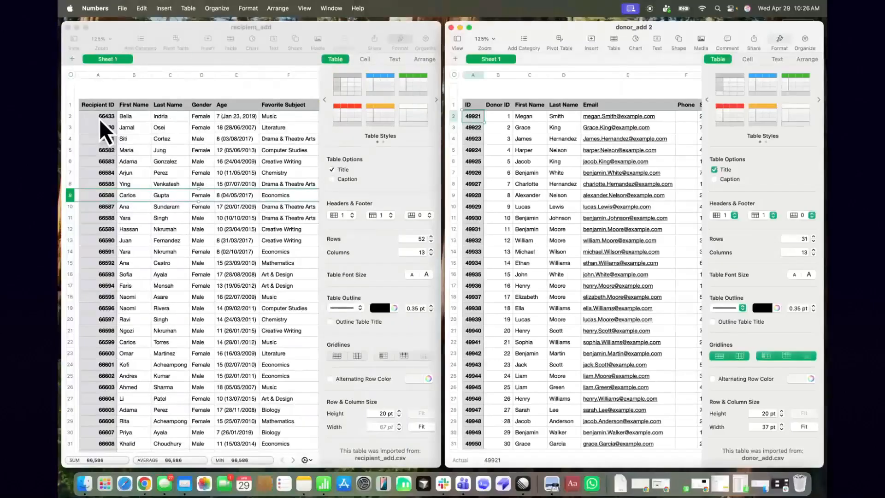
key(ctrl+Right)
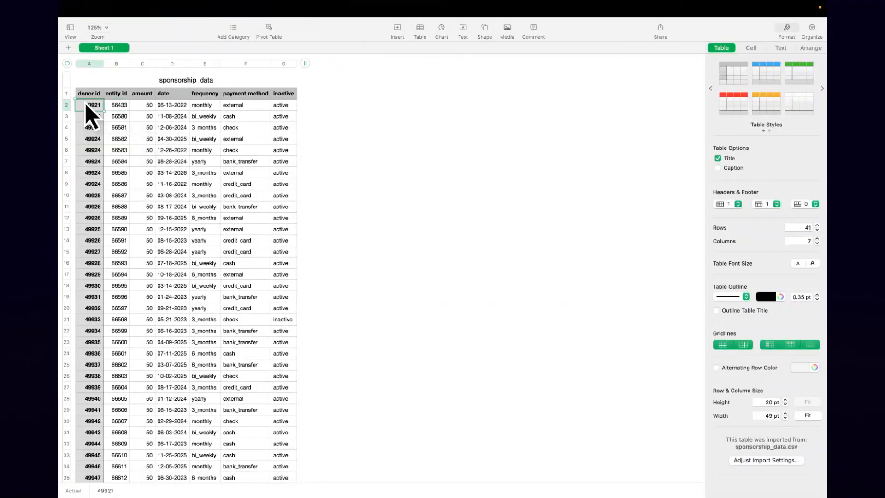
click(67, 105)
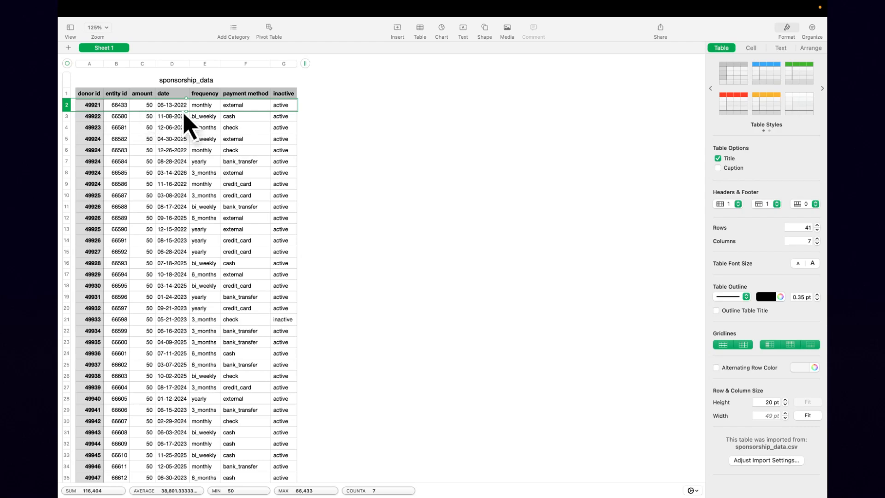
Step: Try entering 2026-05-05 as the date in the first sponsorship_data row
click(174, 109)
text(2026-05-05)
click(172, 128)
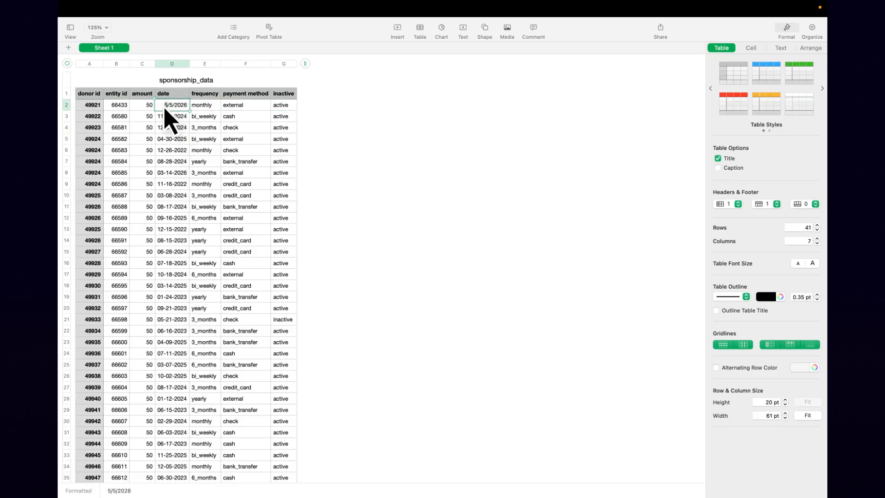
Step: Enter the first sponsorship_data row's date as 05-05-2026, matching the month-day-year order of the other rows
click(171, 117)
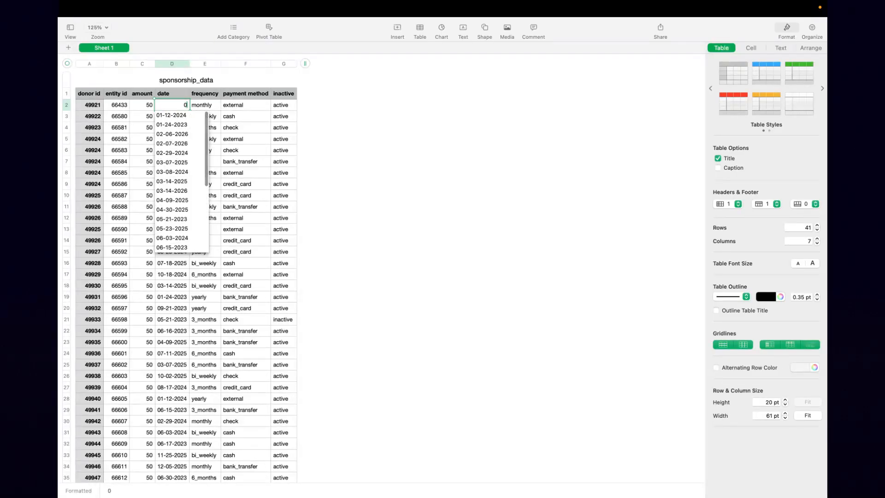
text(5)
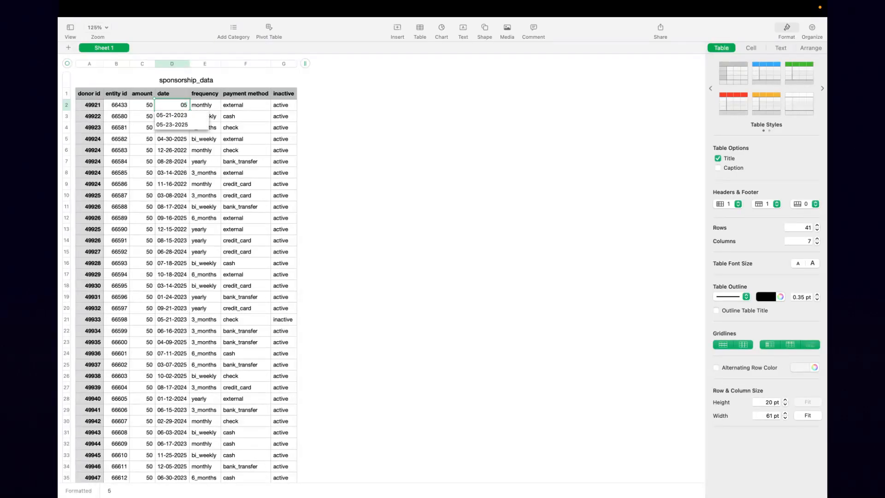
text(-05-20)
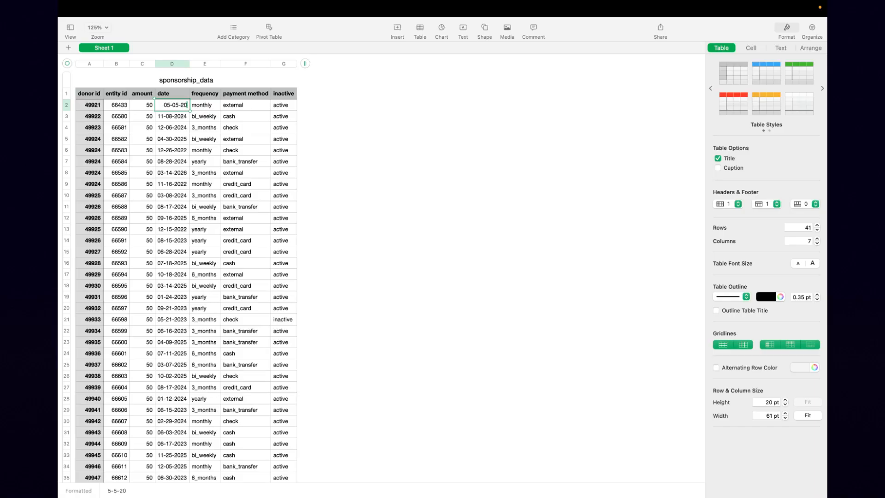
text(26)
key(Return)
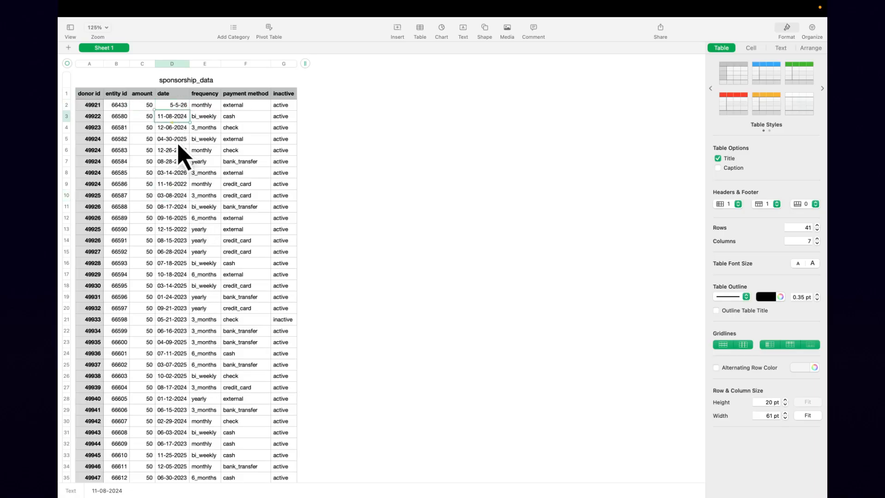
Step: Fill the first sponsorship_data row's date down the date column through row 7, producing consecutive daily dates from 5-6-26 to 5-10-26
click(169, 105)
drag(169, 110, 173, 169)
click(178, 195)
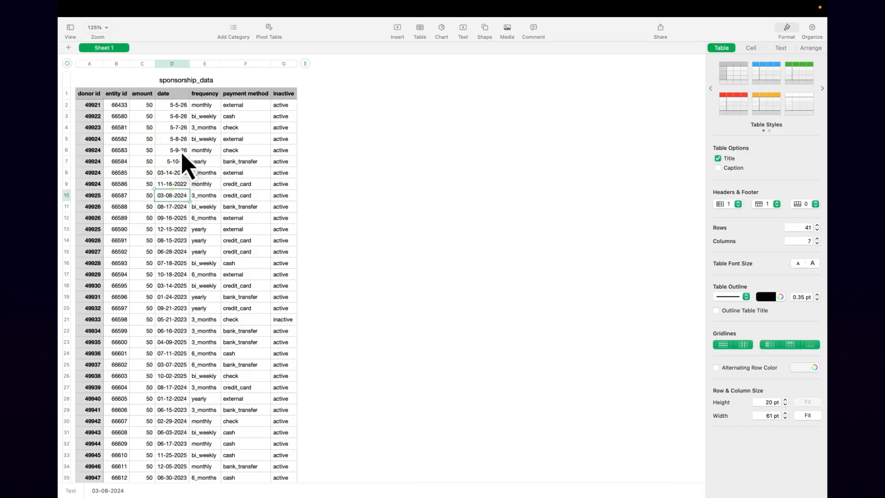
click(180, 152)
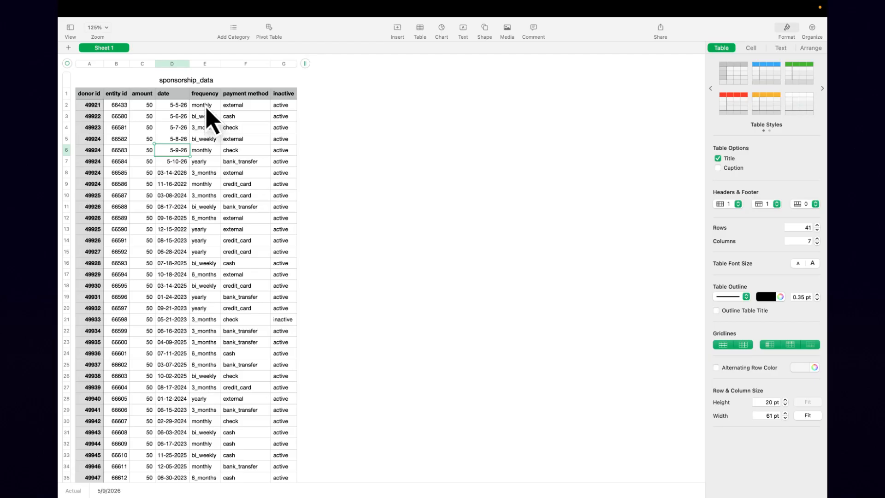
Step: Review the first sponsorship_data row's frequency, payment method and inactive values, and look through the inactive column
click(206, 107)
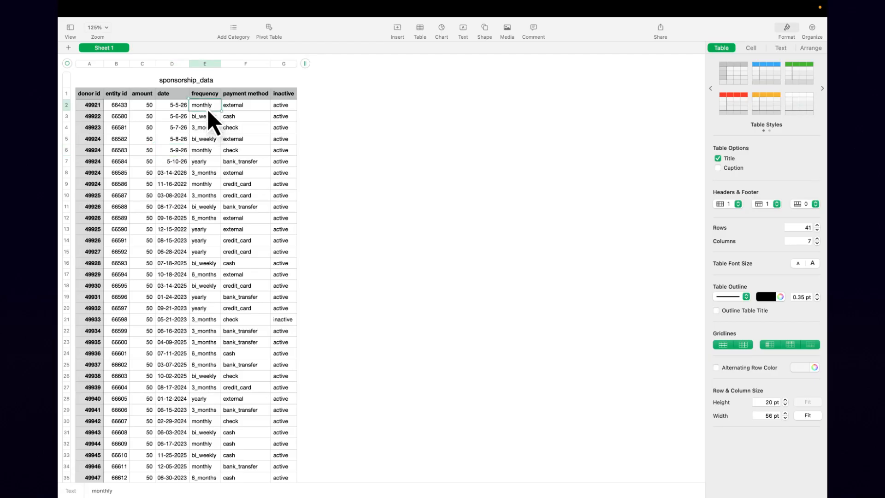
click(247, 107)
click(289, 107)
scroll(282, 159, down, 5)
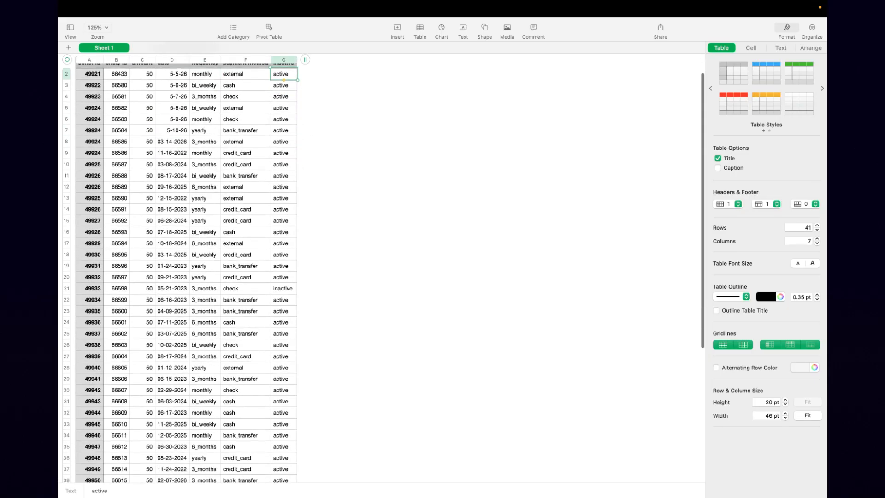
scroll(287, 164, up, 5)
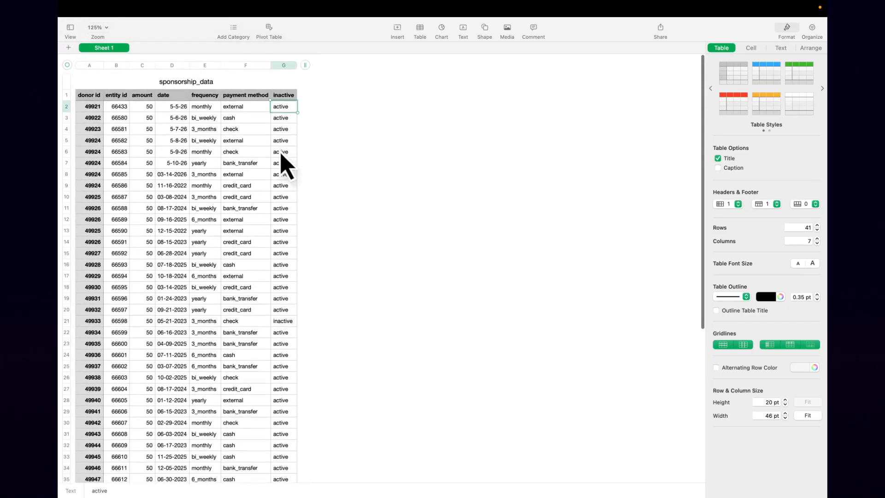
mouse_move(223, 10)
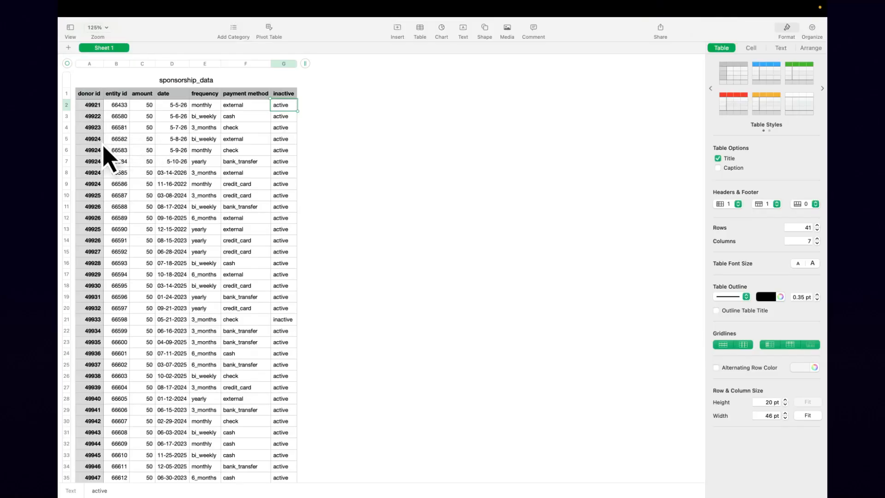
Step: Highlight row 5 in sponsorship_data and the row with the matching donor ID in the donor_add 2 spreadsheet
key(ctrl+Left)
key(ctrl+Right)
click(81, 140)
click(67, 140)
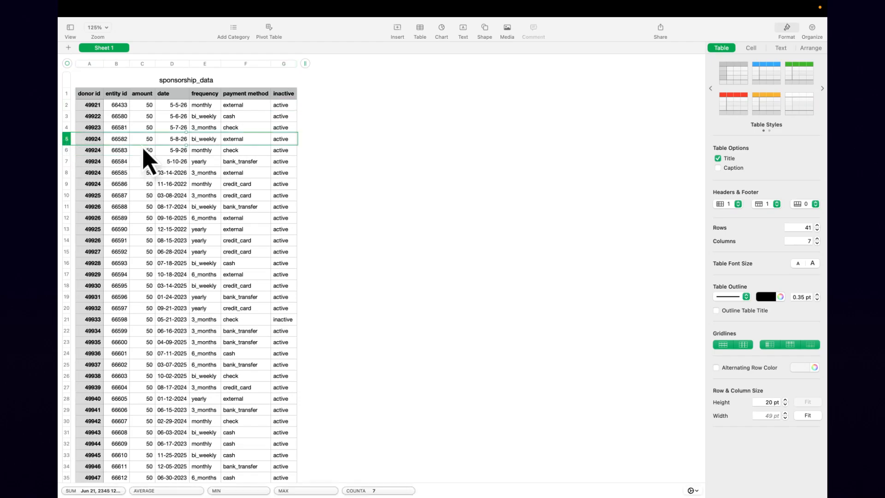
key(ctrl+Left)
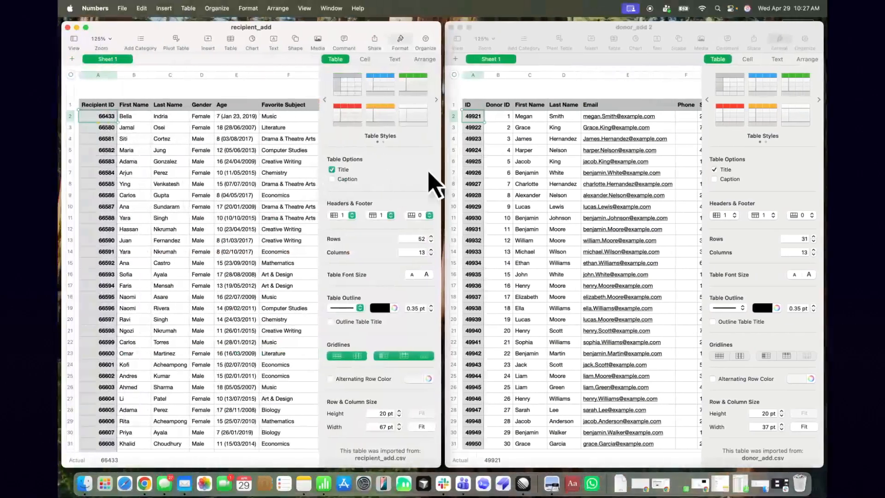
click(474, 159)
click(457, 152)
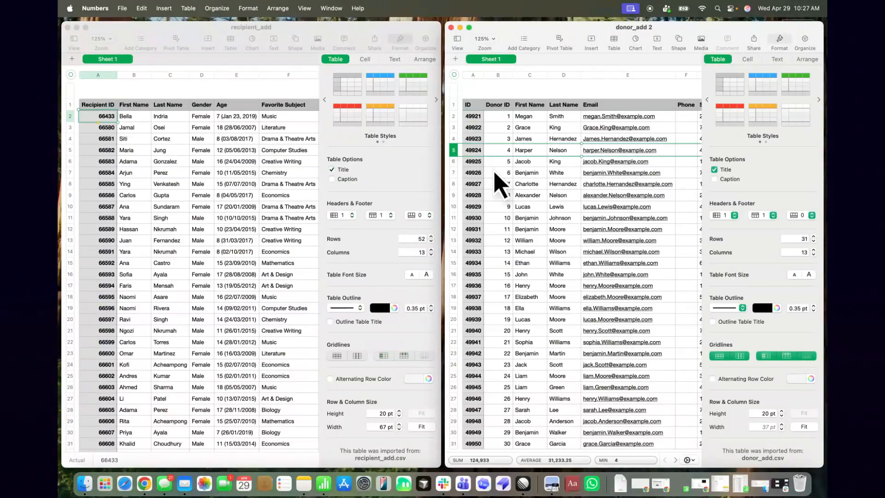
Step: Highlight the recipient_add row whose Recipient ID matches the entity id in sponsorship_data row 5, and return to sponsorship_data
key(ctrl+Right)
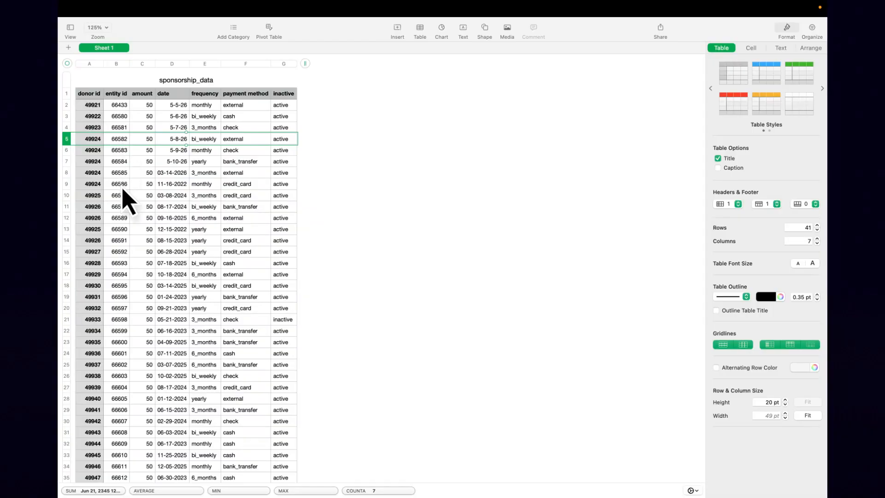
key(ctrl+Left)
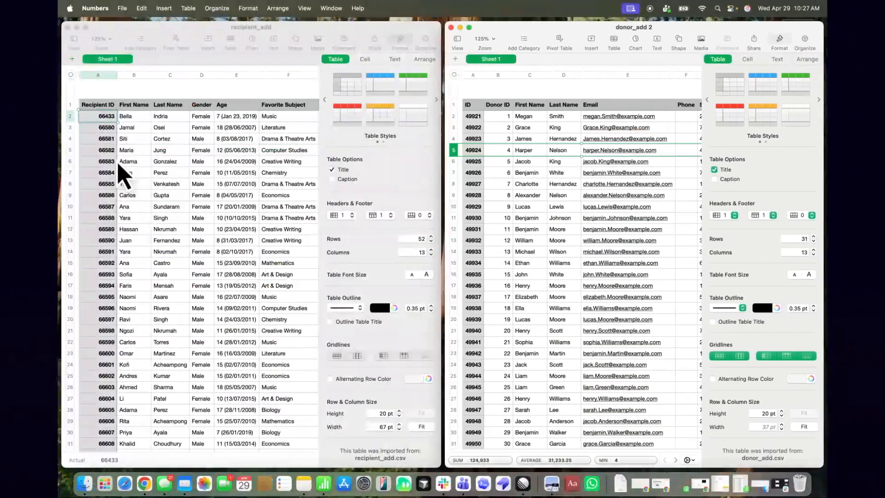
click(106, 152)
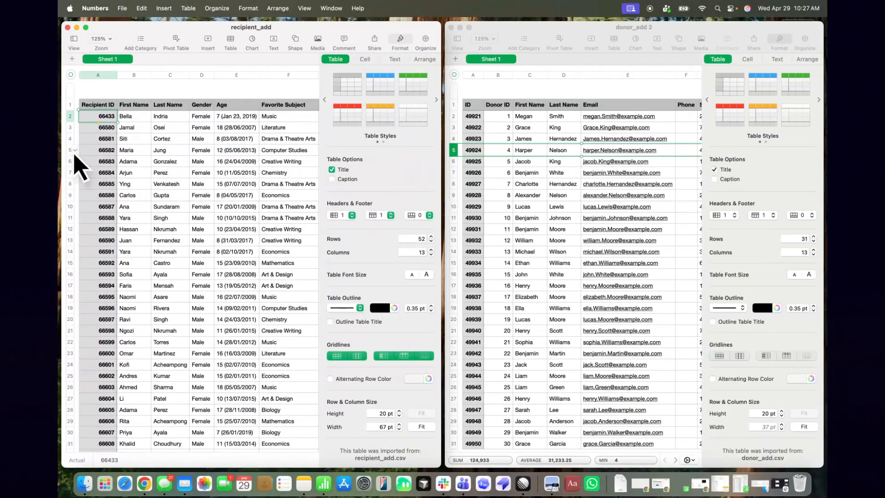
click(70, 151)
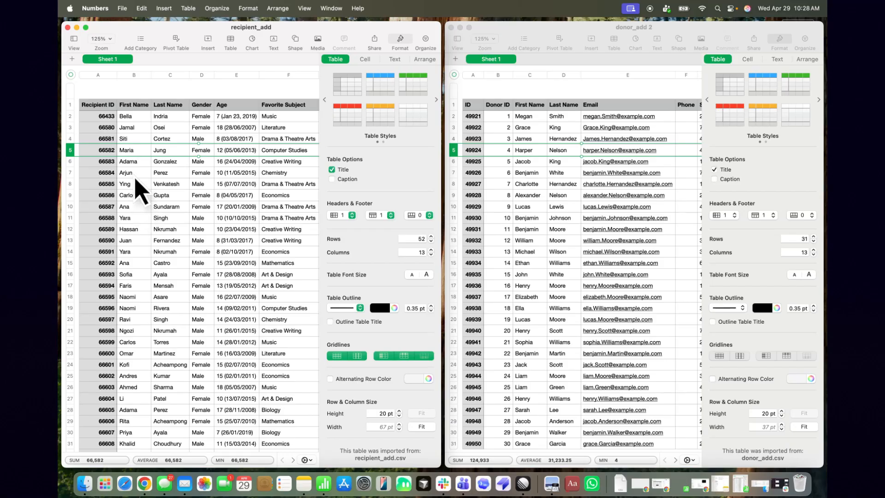
key(ctrl+Right)
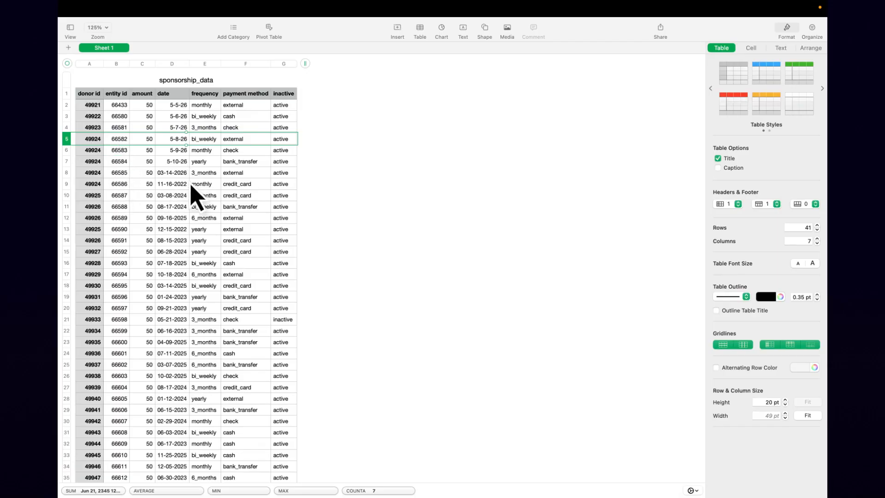
scroll(197, 239, down, 2)
scroll(196, 240, down, 5)
scroll(197, 240, up, 8)
key(super+s)
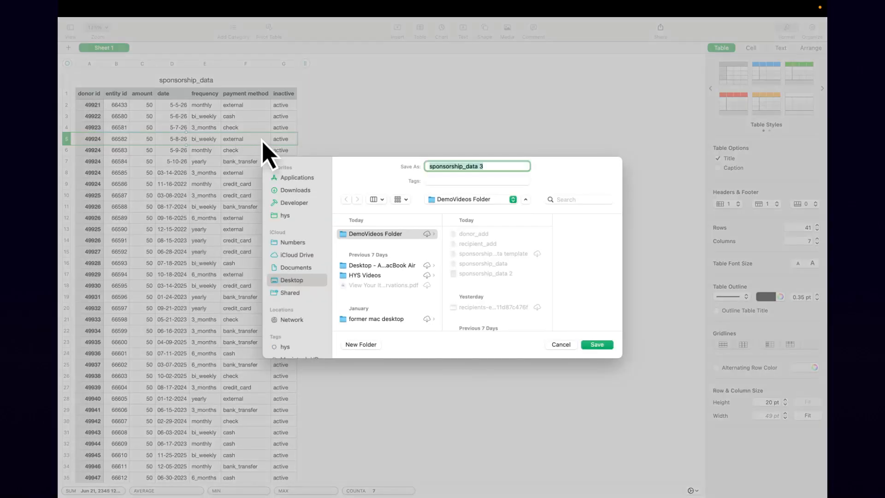
click(560, 348)
Step: Export the spreadsheet as CSV without table names into DemoVideos Folder, replacing the existing sponsorship_data file
click(121, 8)
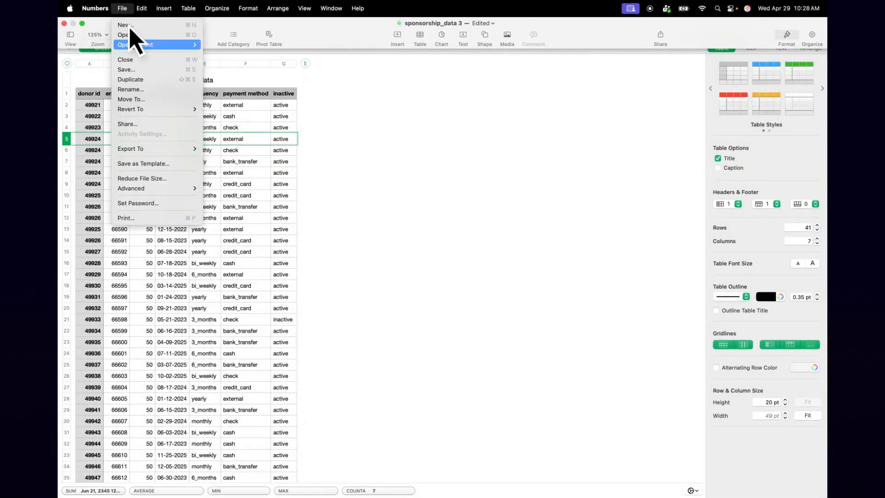
mouse_move(156, 112)
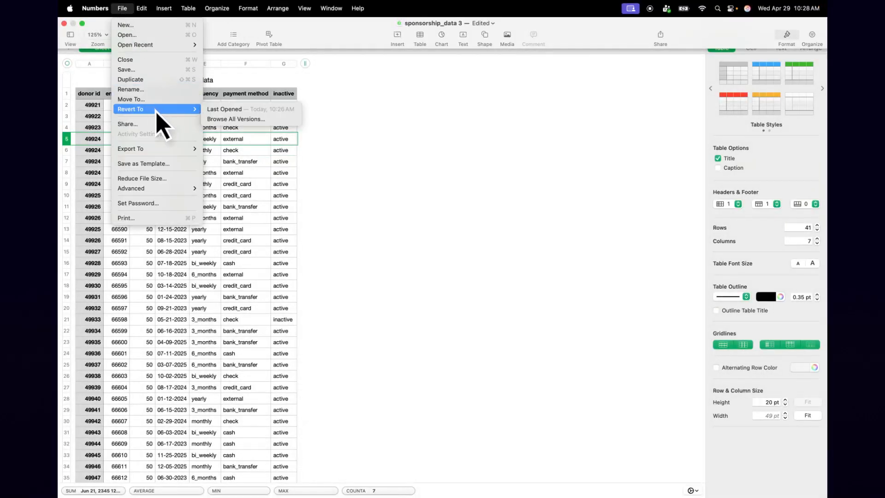
mouse_move(158, 149)
click(232, 172)
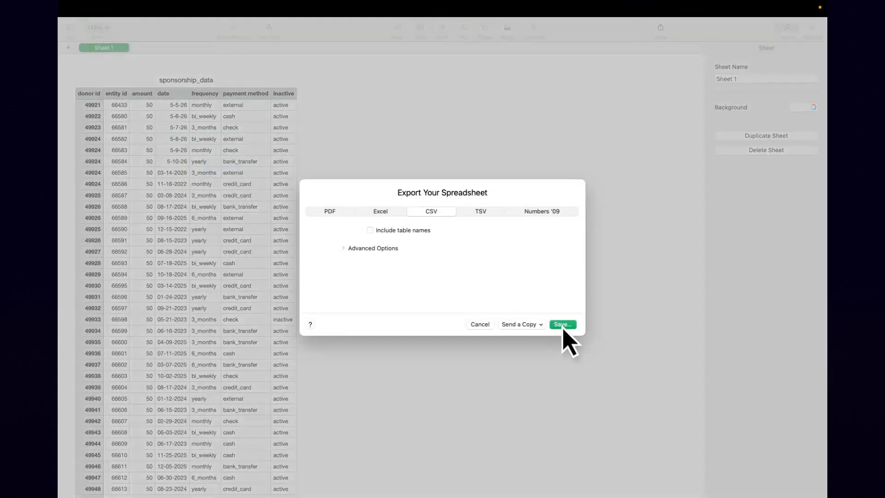
click(562, 324)
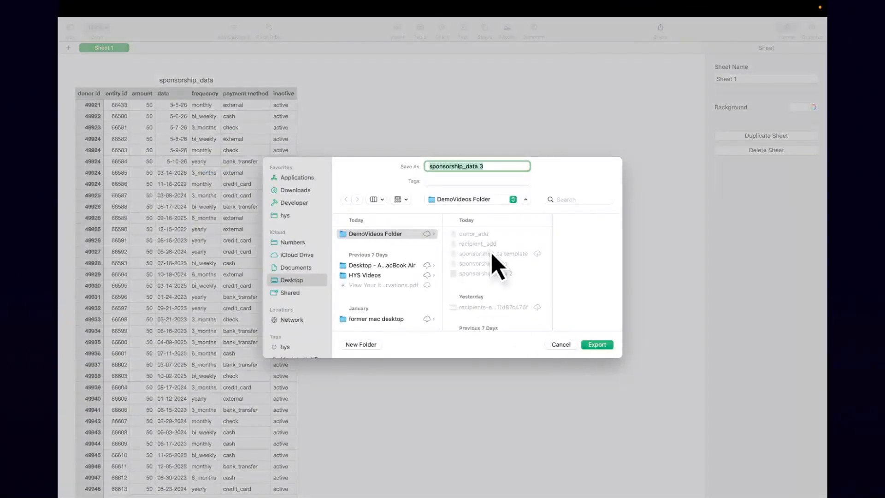
click(494, 266)
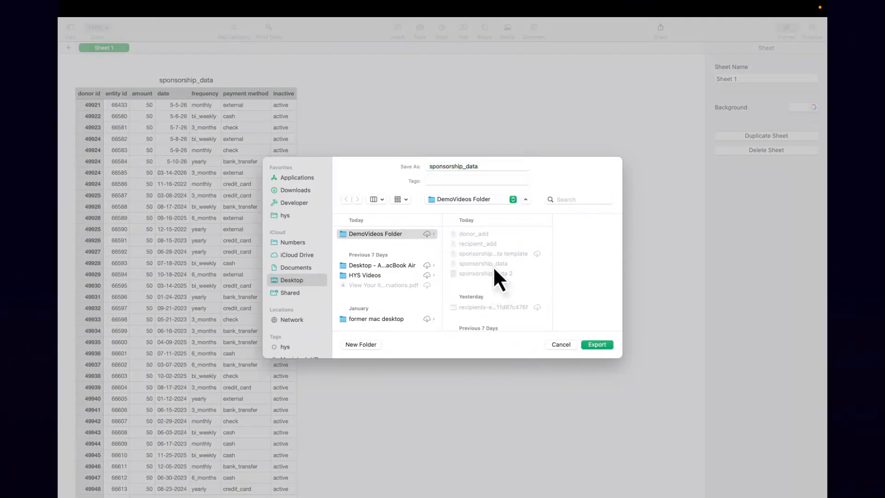
click(596, 346)
click(477, 304)
Step: Switch to the HelpYouSponsor import page, open the CSV file chooser, and close the sponsorship_data 3 spreadsheet
key(ctrl+Right)
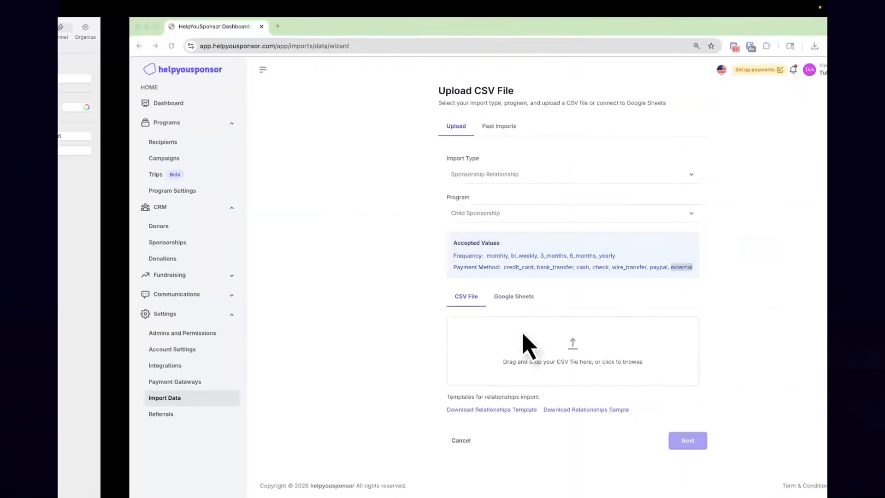
click(485, 354)
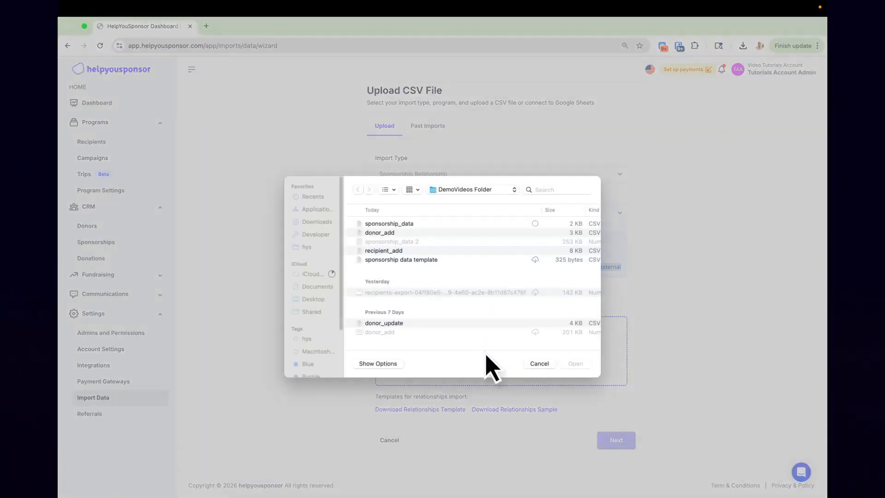
key(ctrl+Left)
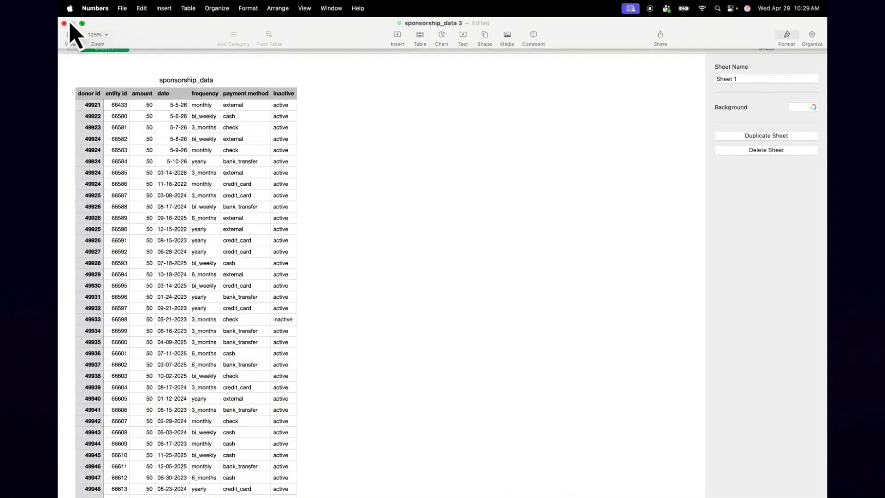
click(60, 21)
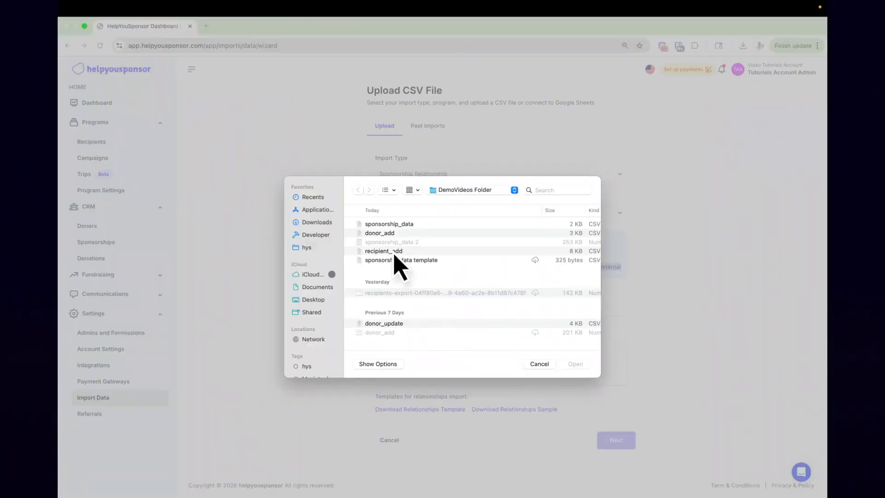
Step: Attach sponsorship_data.csv to the Sponsorship Relationship import and continue to the relationship field mapping
double_click(402, 225)
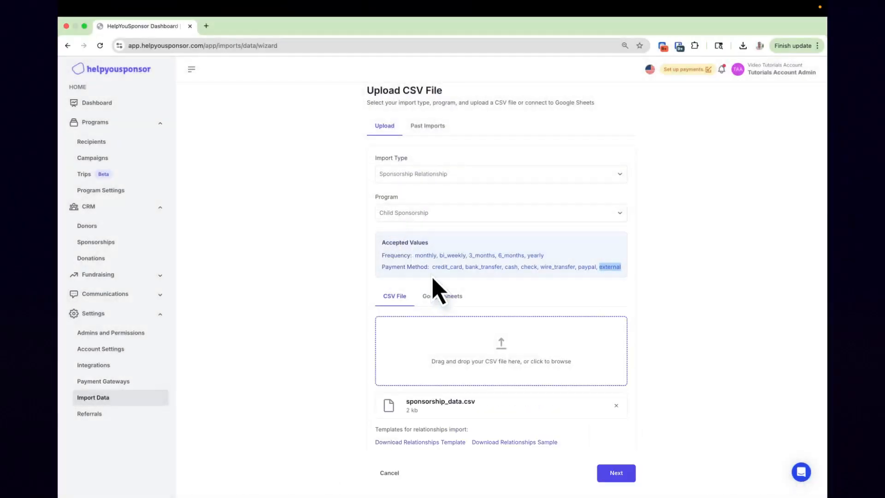
scroll(554, 415, down, 2)
click(616, 440)
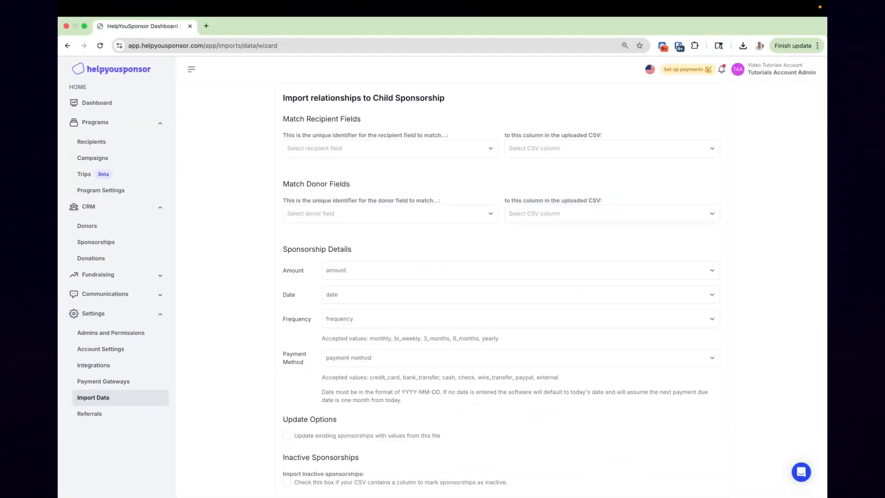
Step: Match the recipient identifier field Recipient ID_Custom to the entity id column in the uploaded CSV
scroll(504, 306, up, 2)
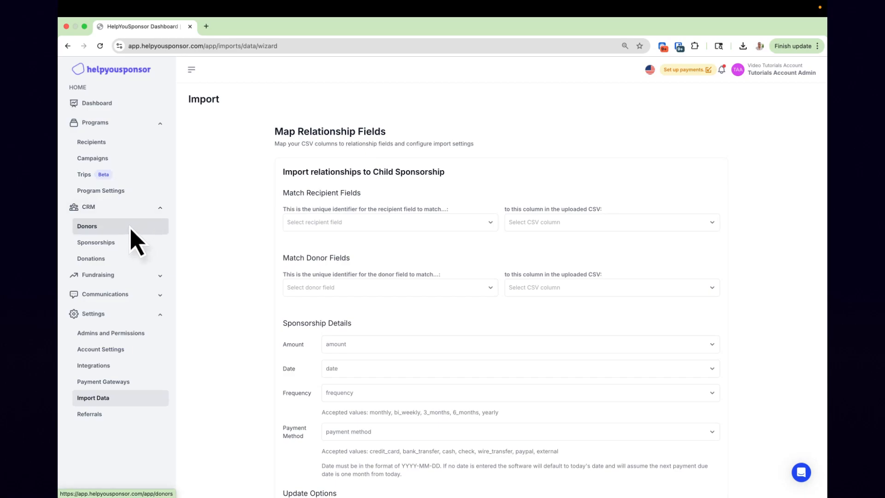
click(349, 228)
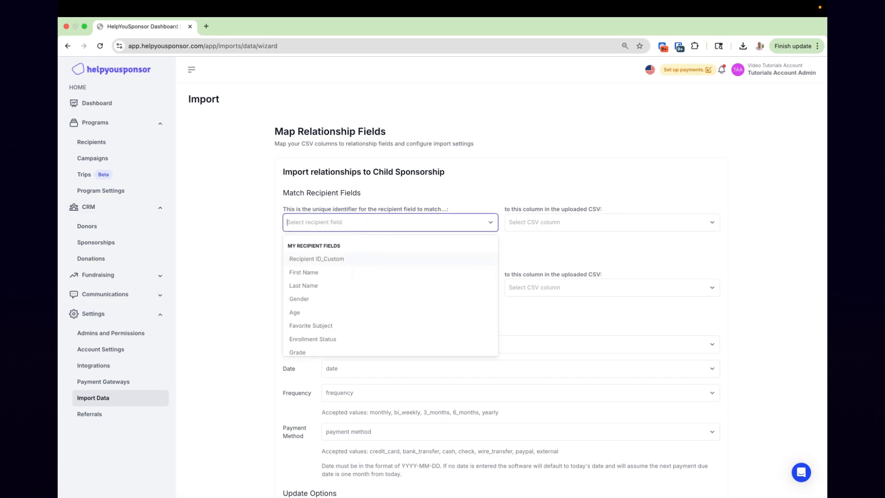
click(351, 263)
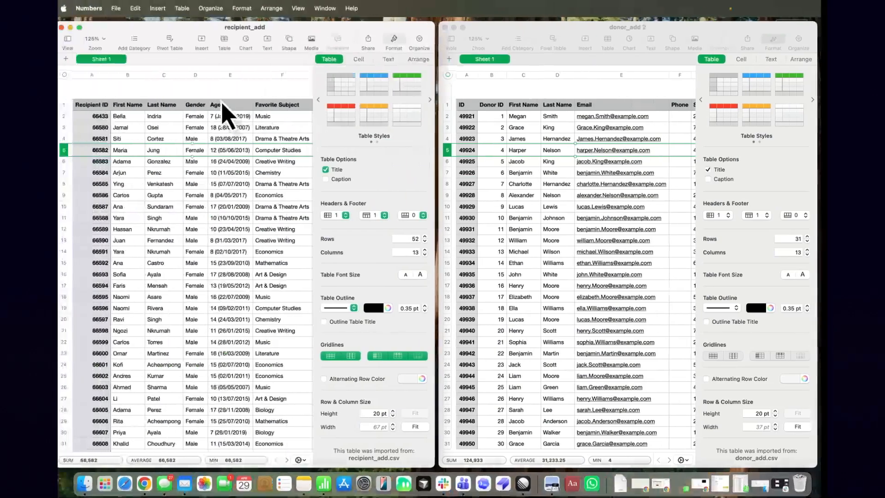
key(ctrl+Right)
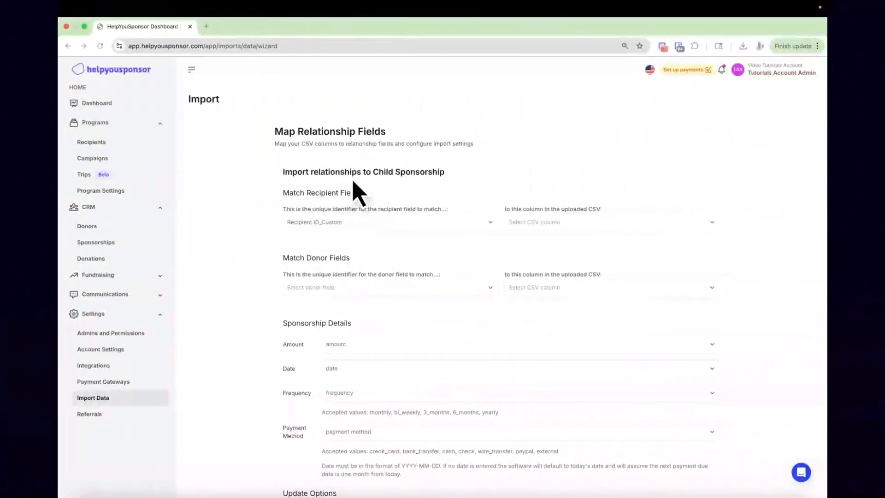
click(559, 223)
click(551, 256)
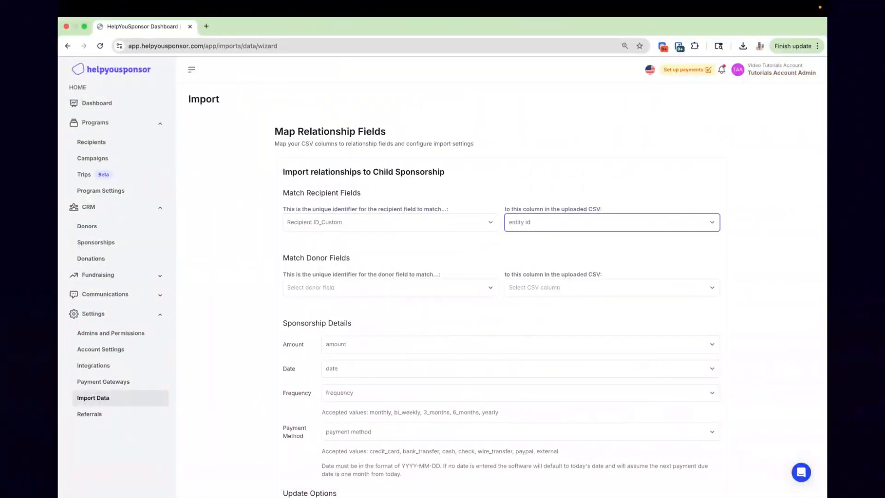
Step: Check the donor id and entity id columns in the sponsorship_data 2 spreadsheet
key(ctrl+Left)
key(ctrl+Right)
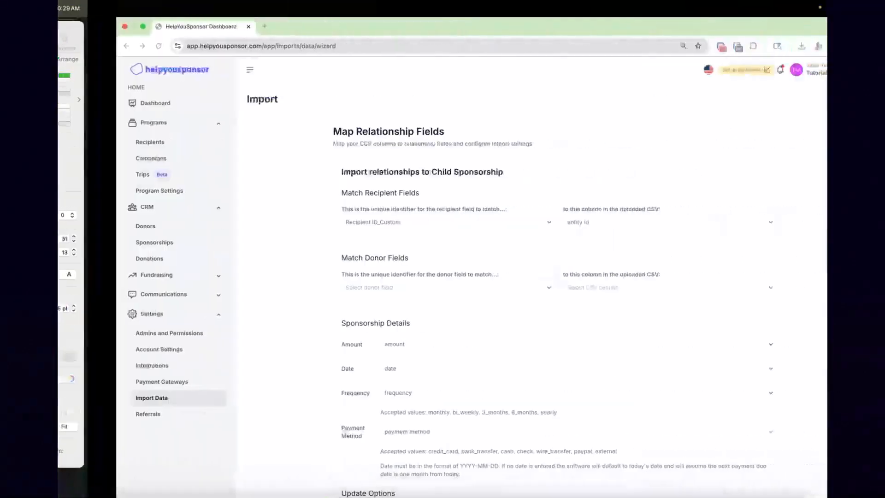
key(ctrl+Right)
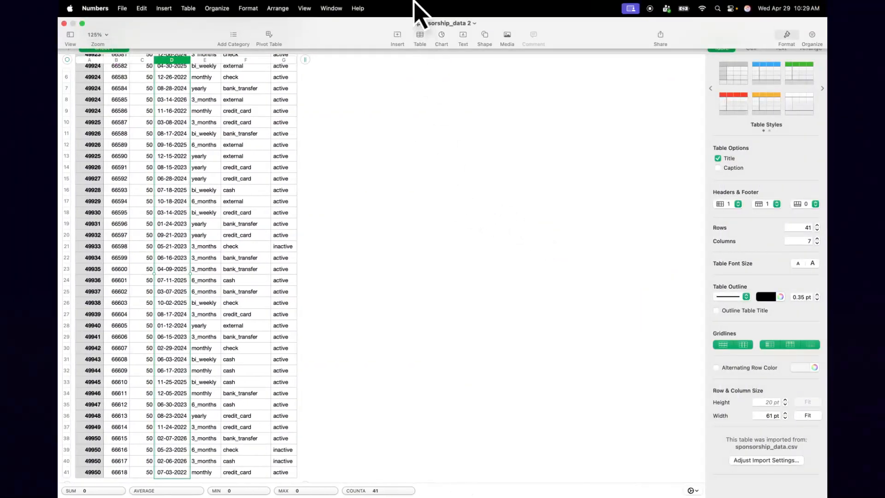
scroll(113, 124, up, 3)
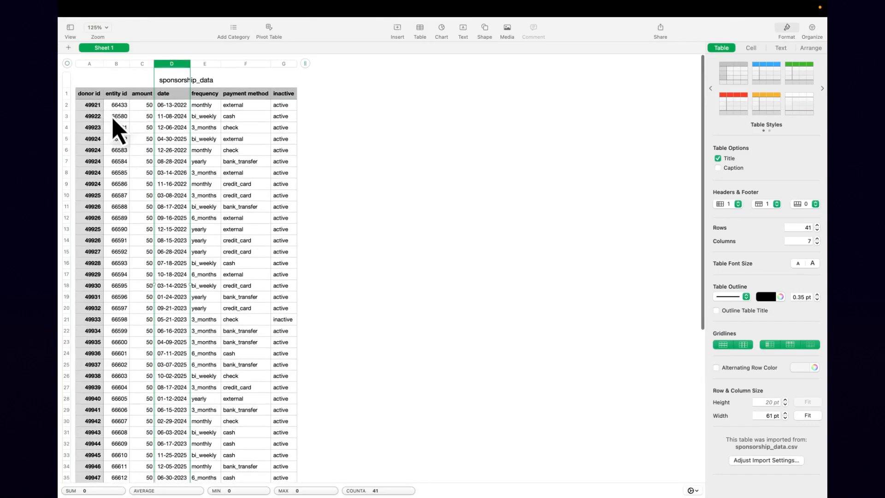
Step: Return to the HelpYouSponsor import page and set the donor identifier field to Donor ID
key(ctrl+Left)
click(340, 288)
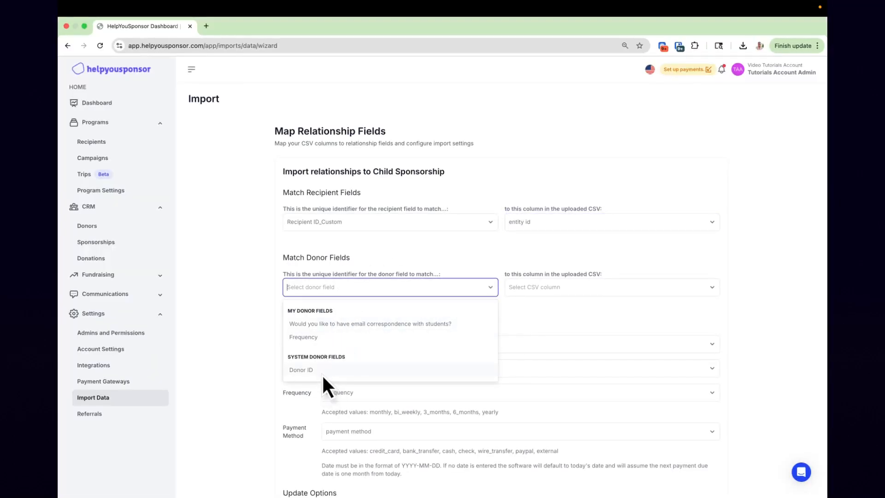
click(325, 372)
click(335, 291)
Step: Look through the available recipient identifier fields, from Recipient ID_Custom down to the system field Entity ID, without changing the selection
click(334, 222)
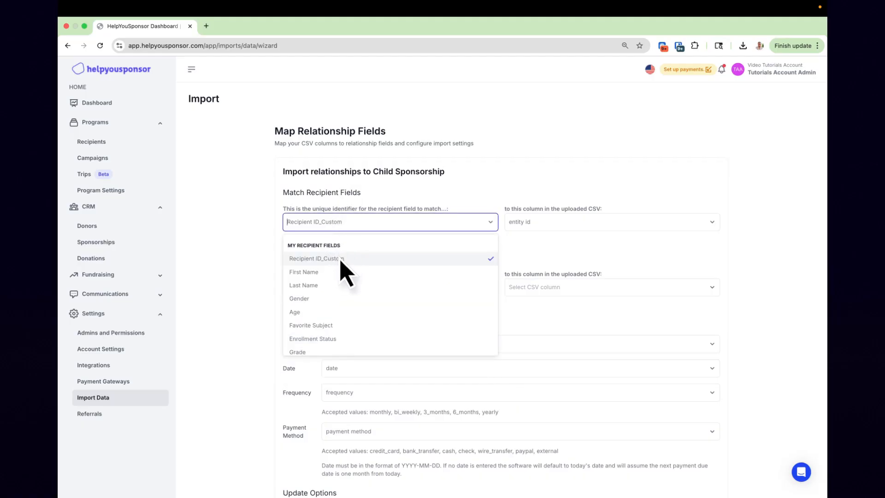
scroll(342, 267, down, 6)
scroll(343, 276, up, 4)
scroll(346, 222, down, 5)
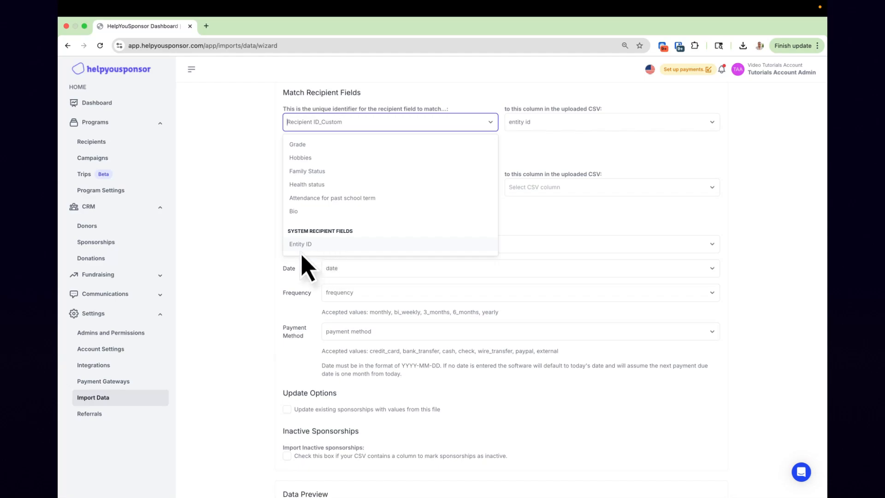
click(277, 254)
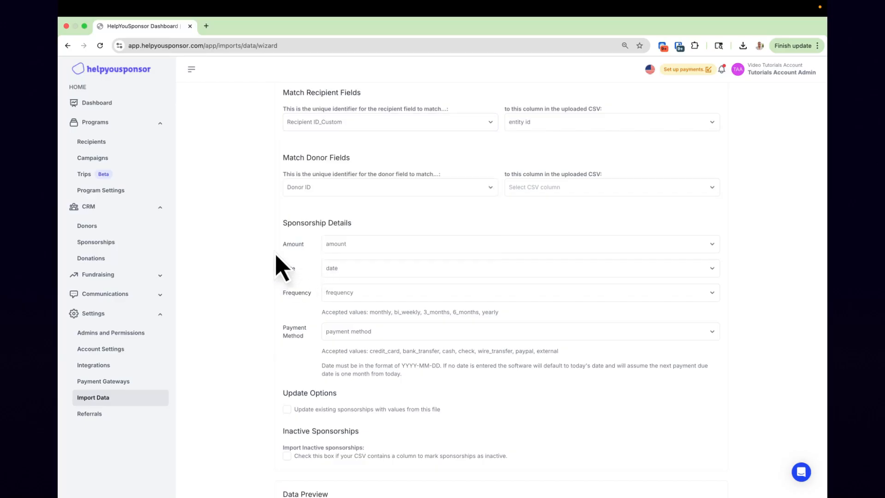
scroll(277, 254, up, 2)
scroll(277, 255, up, 2)
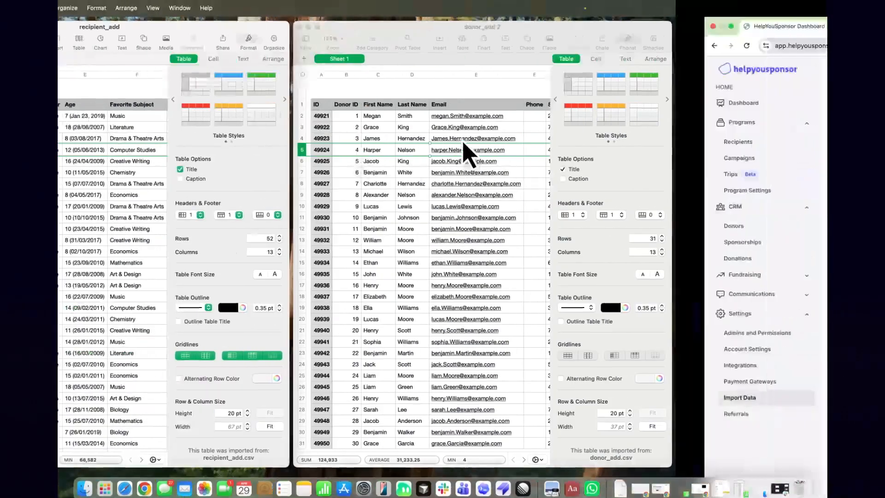
Step: Match the donor identifier field Donor ID to the donor id column in the uploaded CSV, checking it against the sponsorship spreadsheet
key(ctrl+Right)
key(ctrl+Right)
key(ctrl+Left)
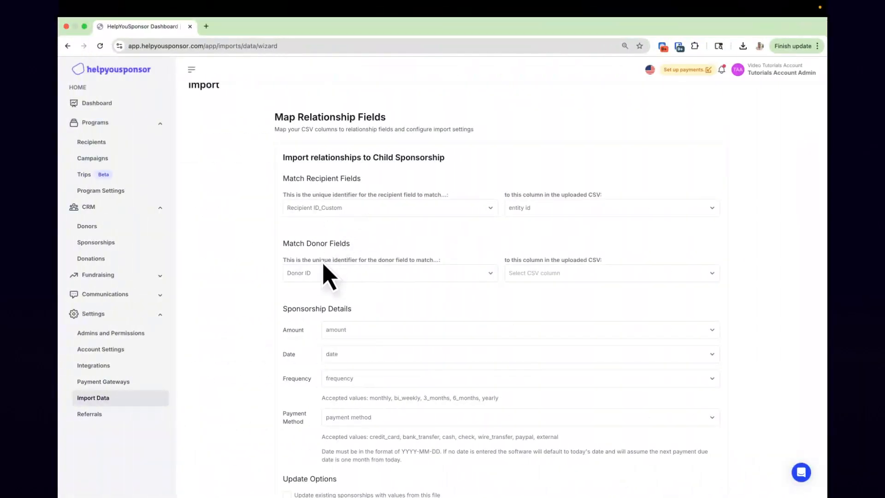
click(322, 279)
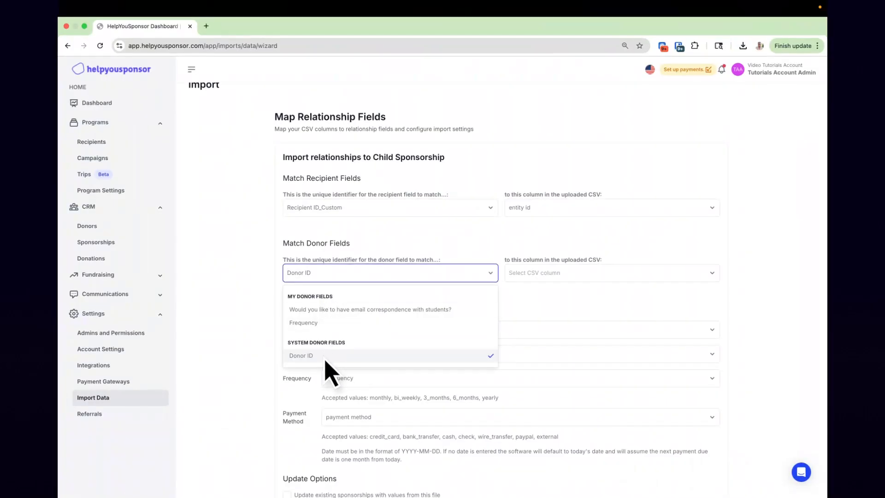
click(534, 278)
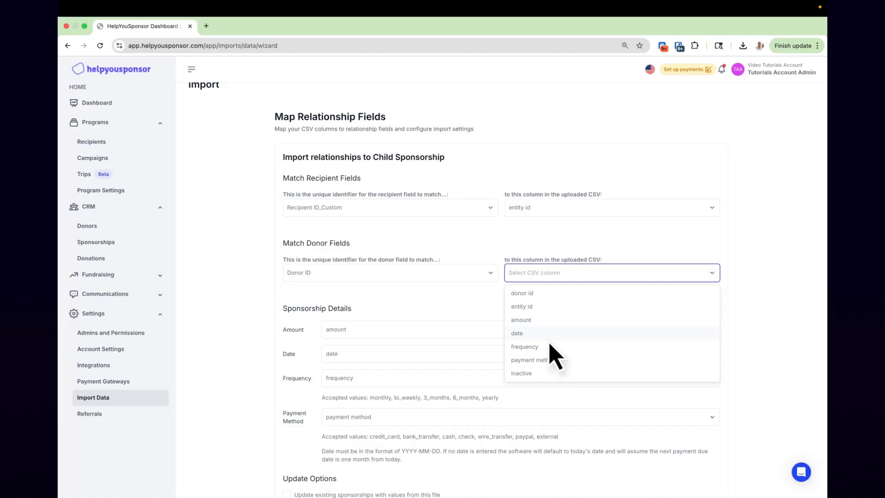
click(528, 297)
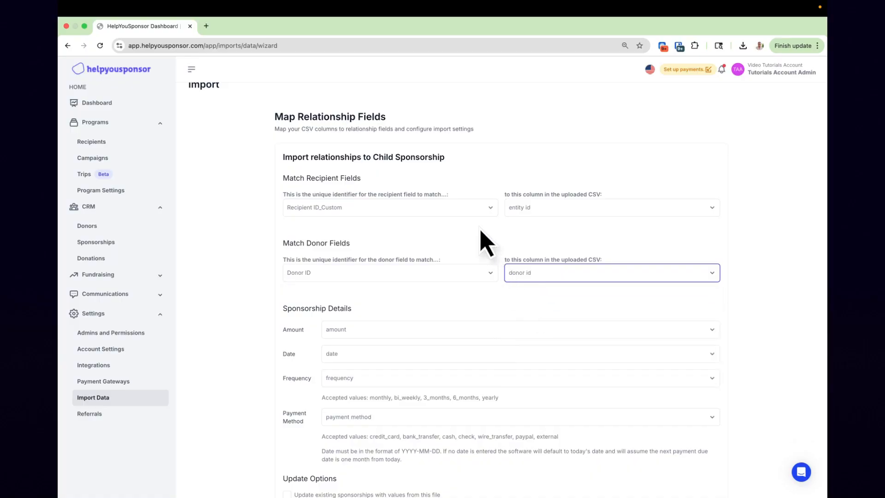
key(ctrl+Right)
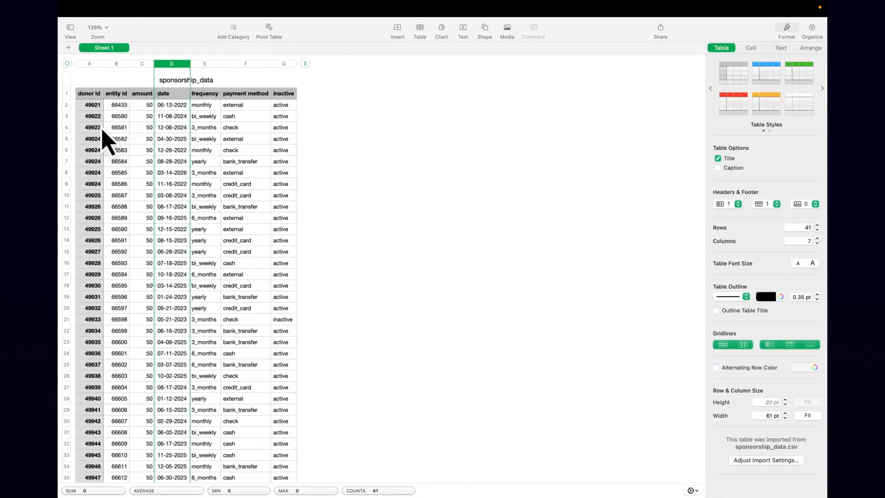
key(ctrl+Left)
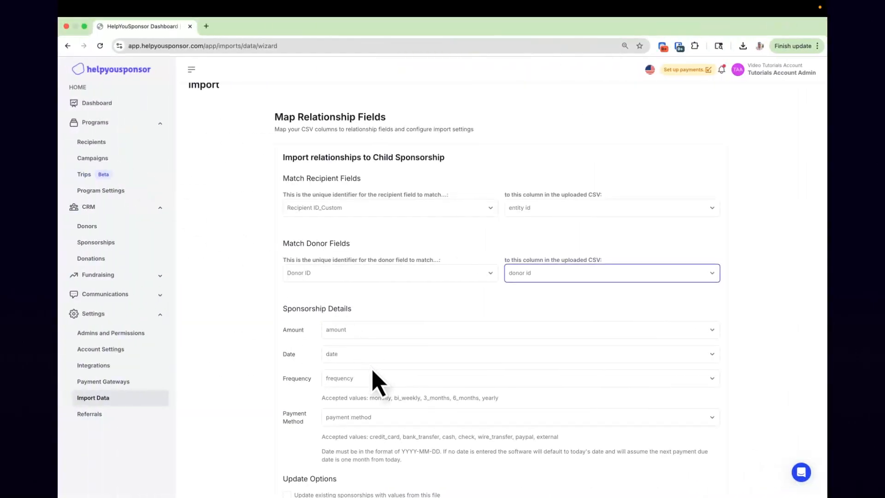
Step: Check the CSV columns mapped to amount, date, frequency and payment method in the sponsorship details
scroll(371, 375, down, 5)
scroll(374, 382, up, 4)
click(368, 291)
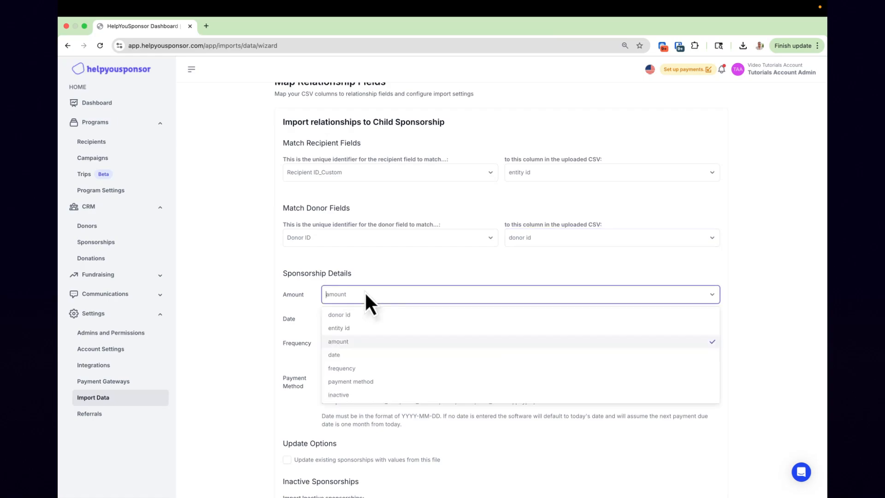
click(370, 276)
scroll(371, 279, down, 3)
click(351, 206)
click(259, 254)
click(339, 234)
click(279, 298)
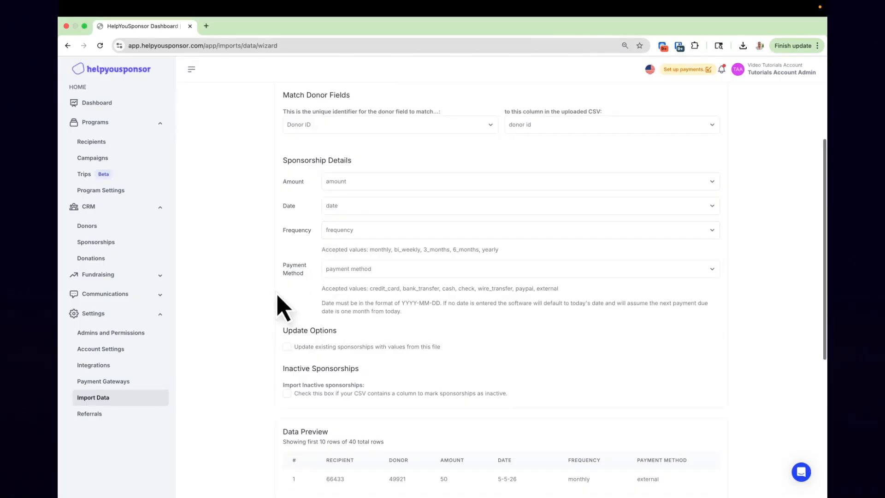
scroll(313, 283, down, 1)
click(346, 242)
click(268, 302)
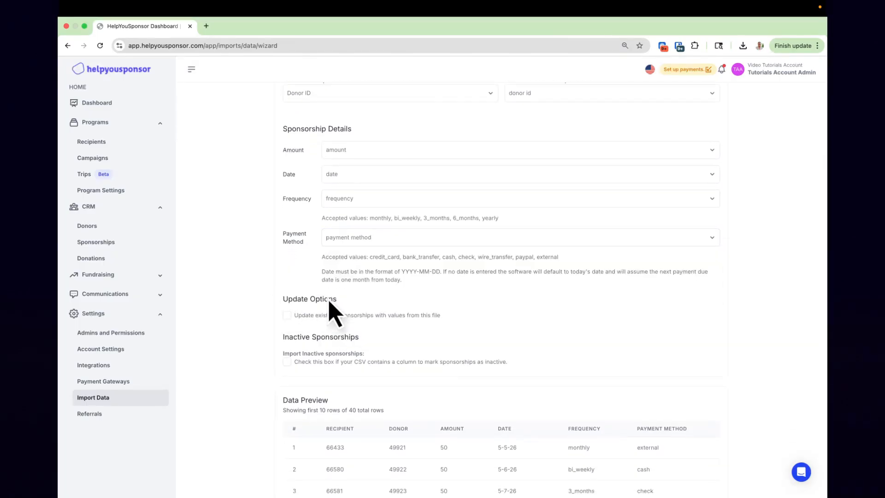
Step: Examine the update options, the inactive sponsorships setting and the data preview of the relationship import
scroll(336, 310, down, 2)
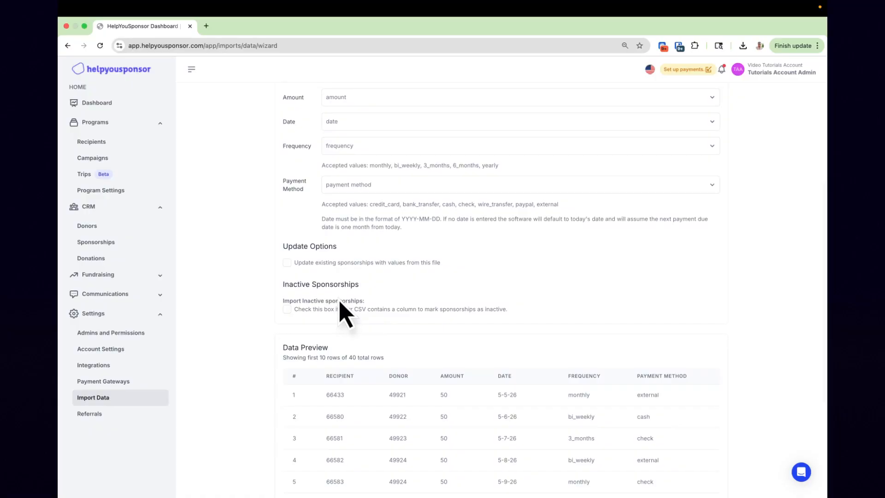
scroll(342, 303, down, 1)
scroll(344, 299, down, 1)
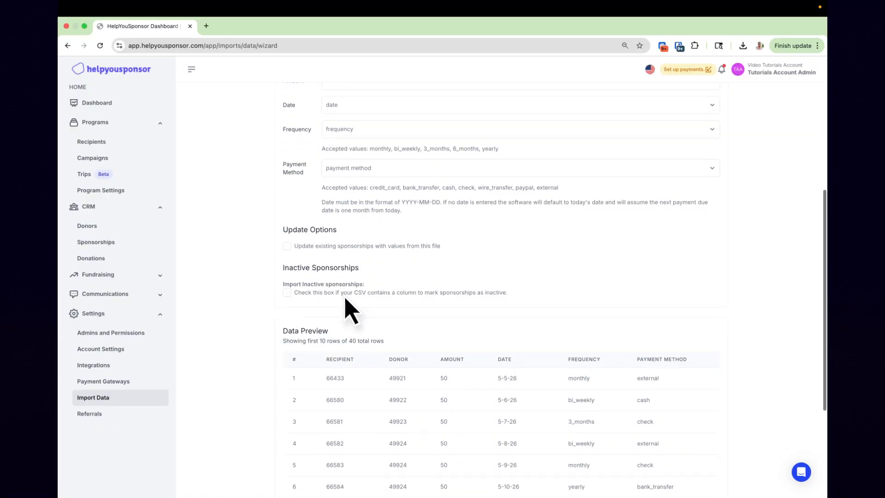
key(ctrl+Left)
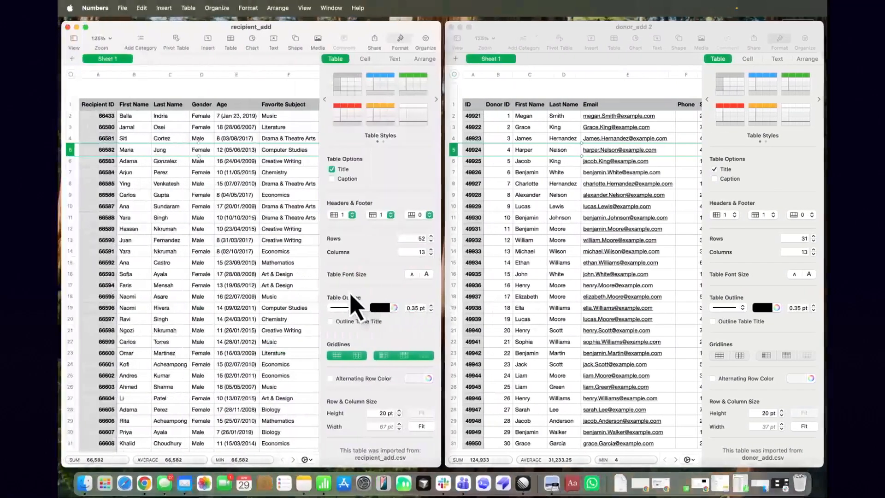
key(ctrl+Right)
key(ctrl+Right)
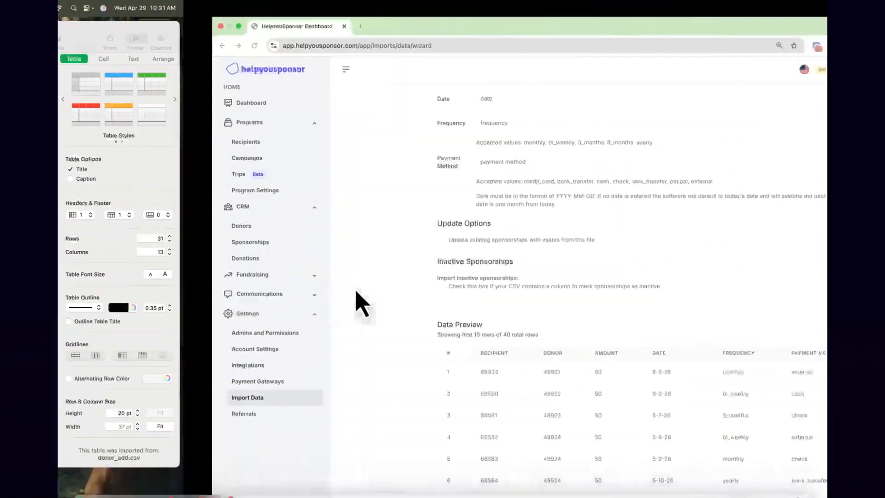
key(ctrl+Left)
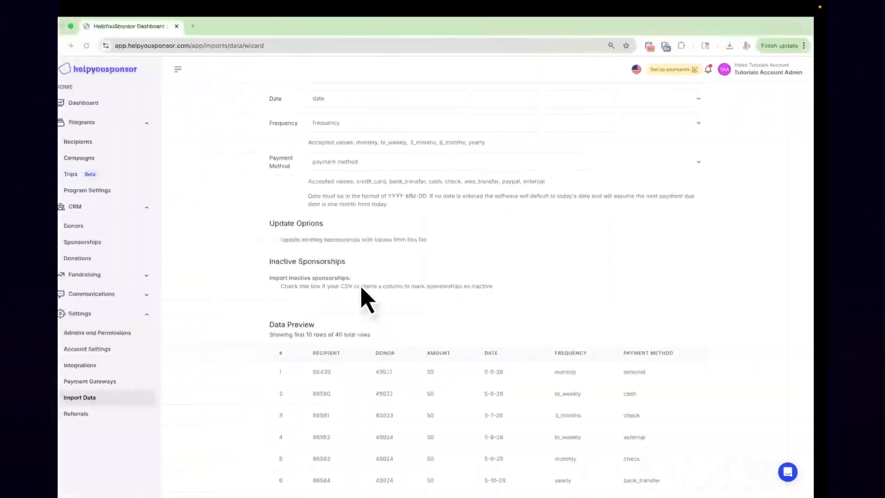
scroll(362, 300, up, 1)
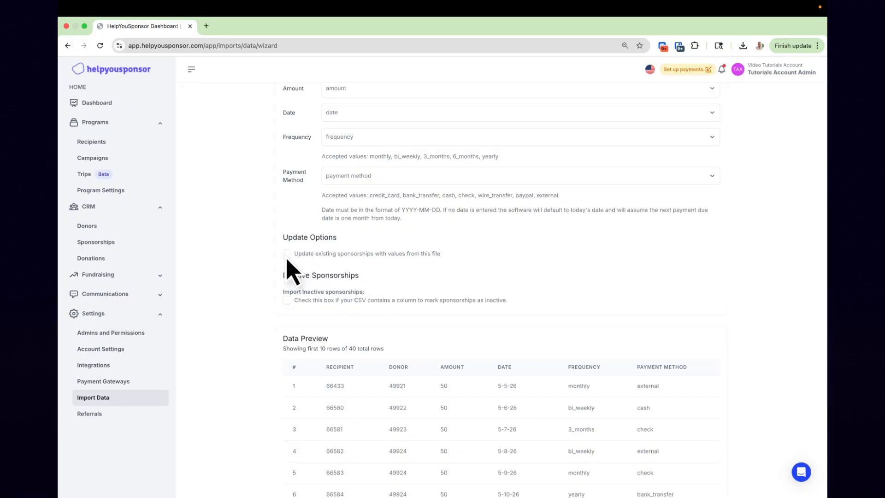
scroll(299, 283, up, 1)
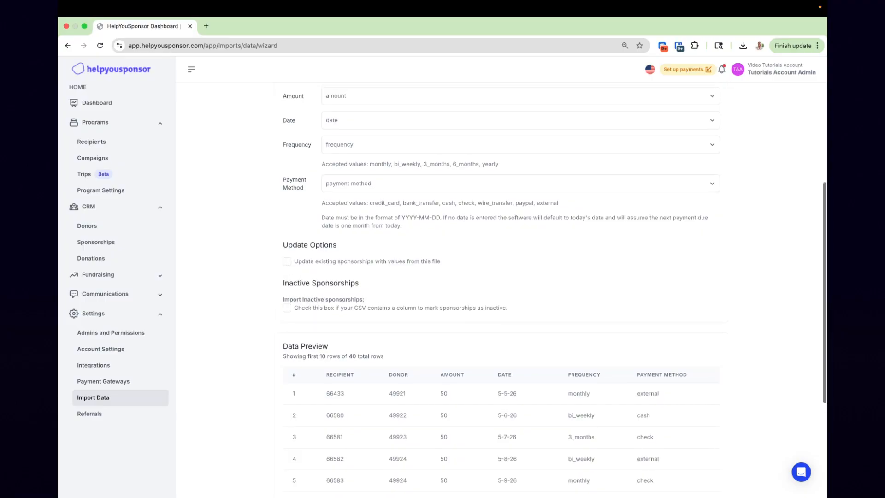
scroll(305, 291, down, 5)
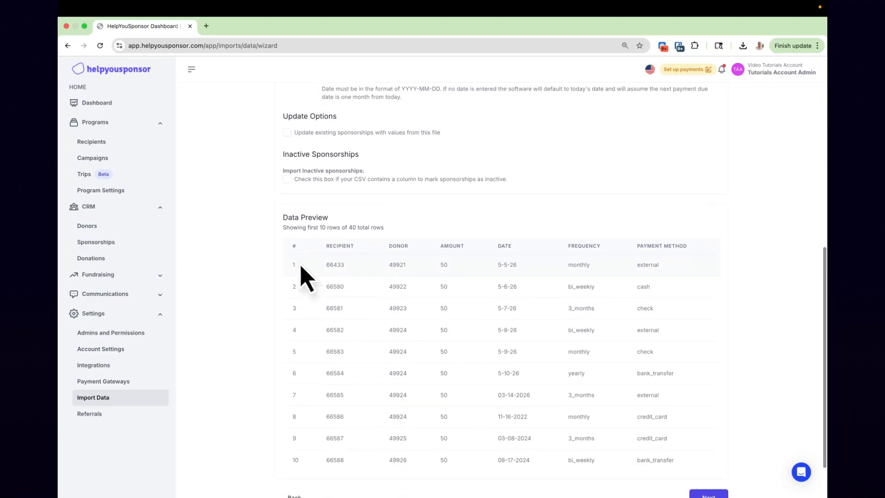
Step: Enable importing inactive sponsorships and use the inactive CSV column as the inactive status indicator
scroll(301, 276, up, 5)
click(287, 301)
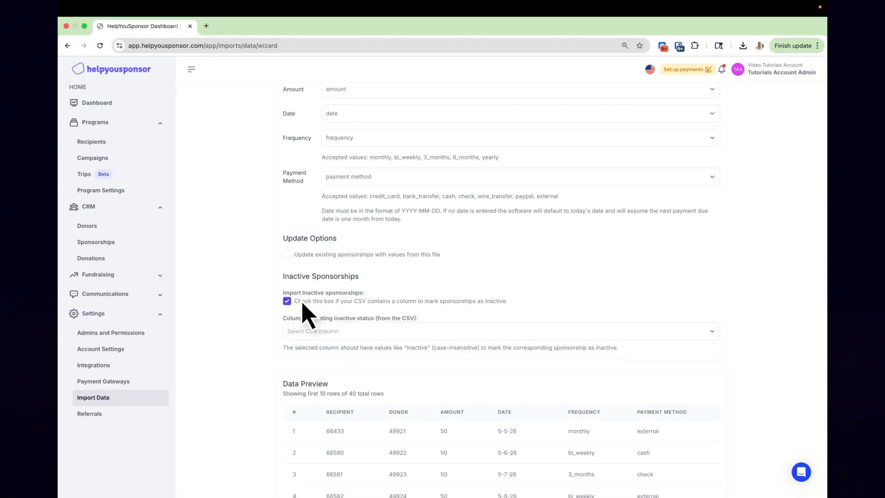
click(334, 336)
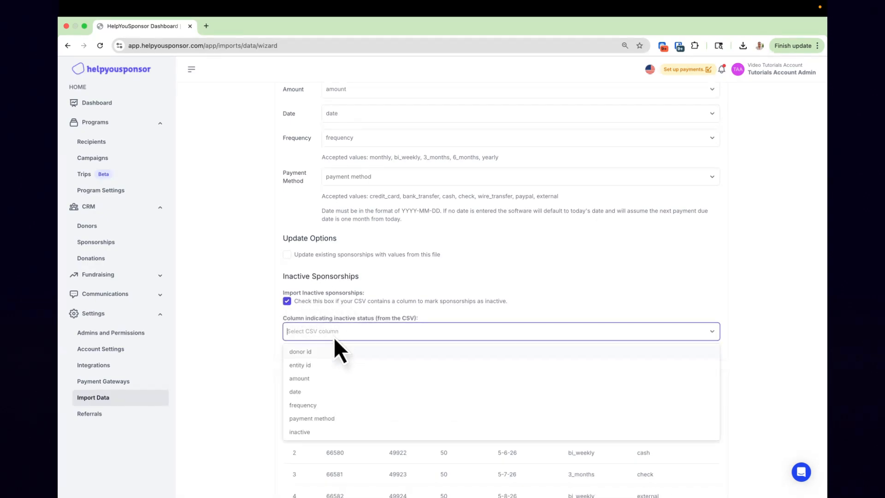
click(328, 433)
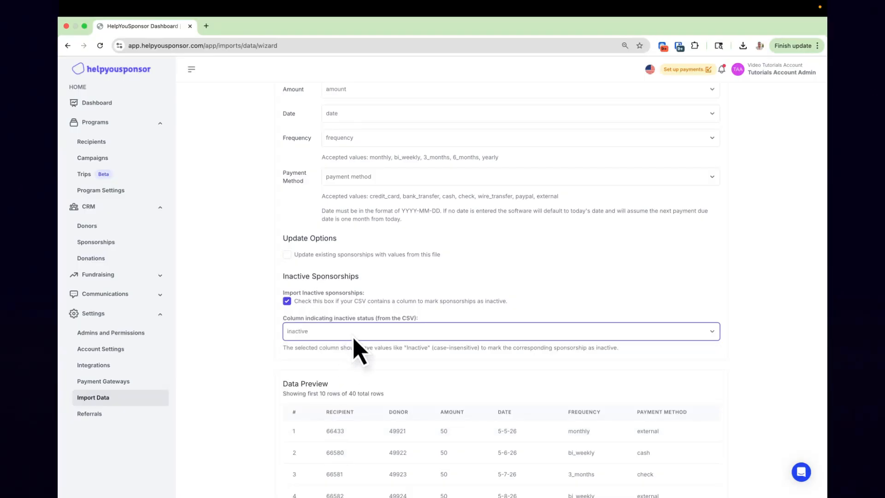
Step: Recheck the field mapping, continue to Review & Import Relationships, and read through the row errors under Data Health
scroll(501, 331, up, 10)
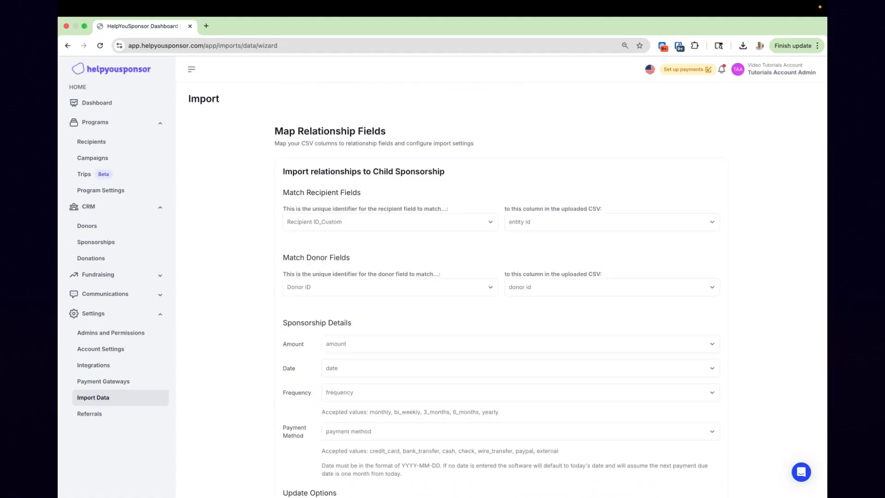
scroll(359, 352, down, 10)
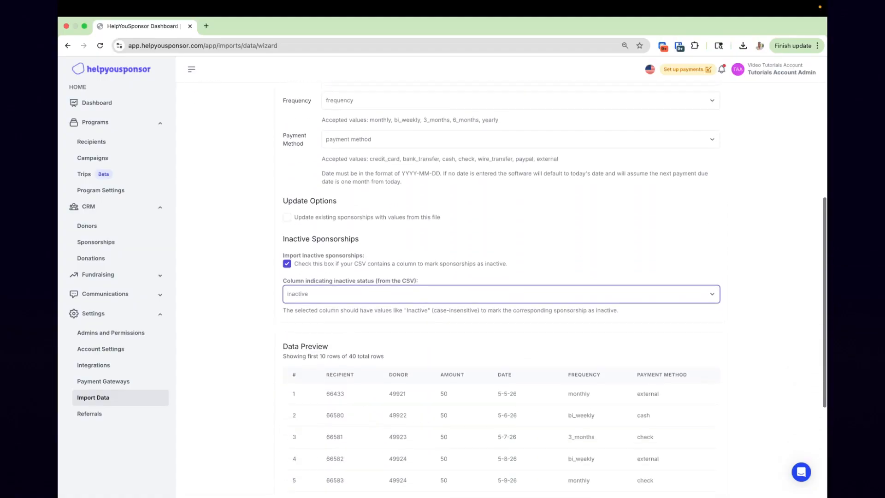
click(708, 439)
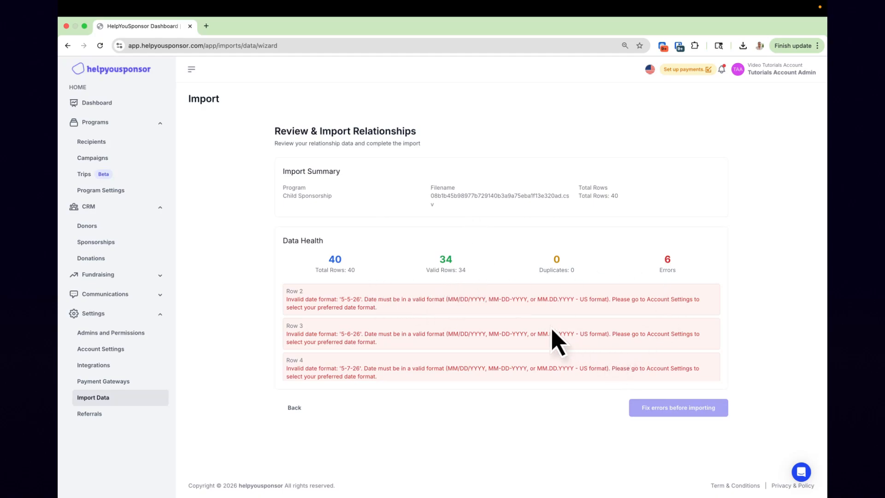
scroll(337, 313, down, 1)
scroll(336, 313, up, 1)
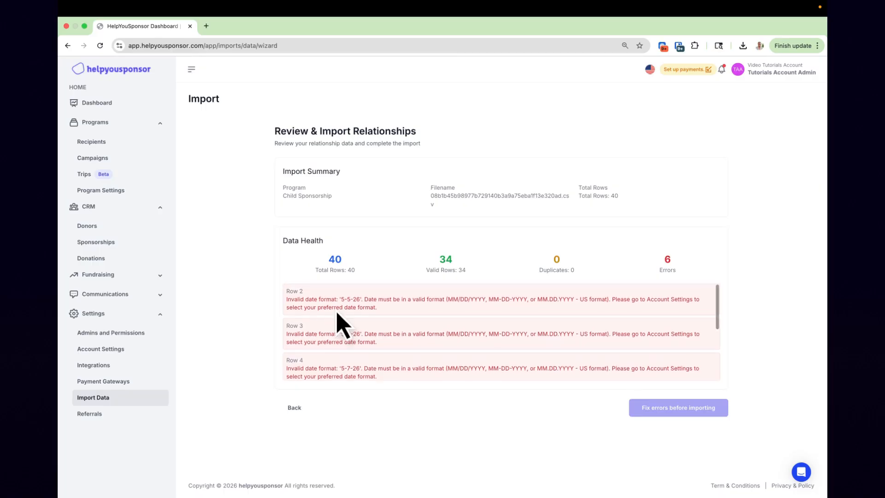
scroll(361, 336, down, 5)
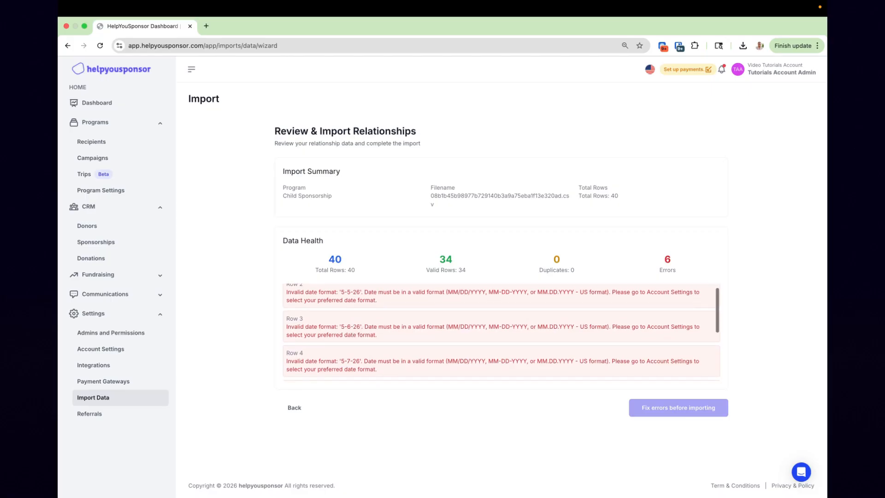
scroll(501, 332, up, 5)
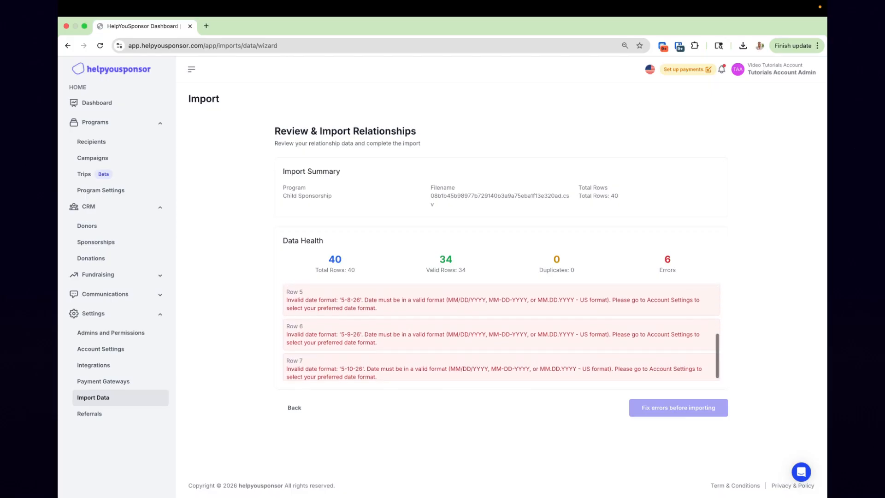
Step: Open the sponsorship_data CSV from the DemoVideos Folder in Numbers and examine its date column
key(ctrl+Left)
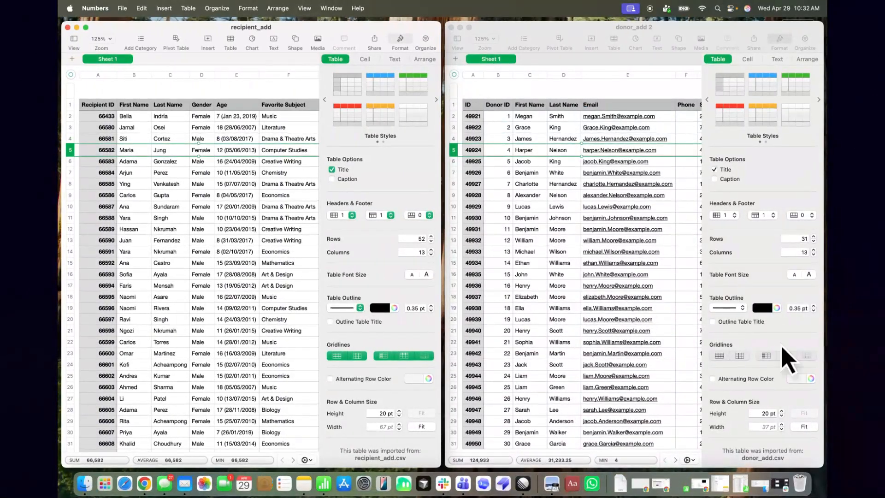
click(819, 472)
double_click(803, 43)
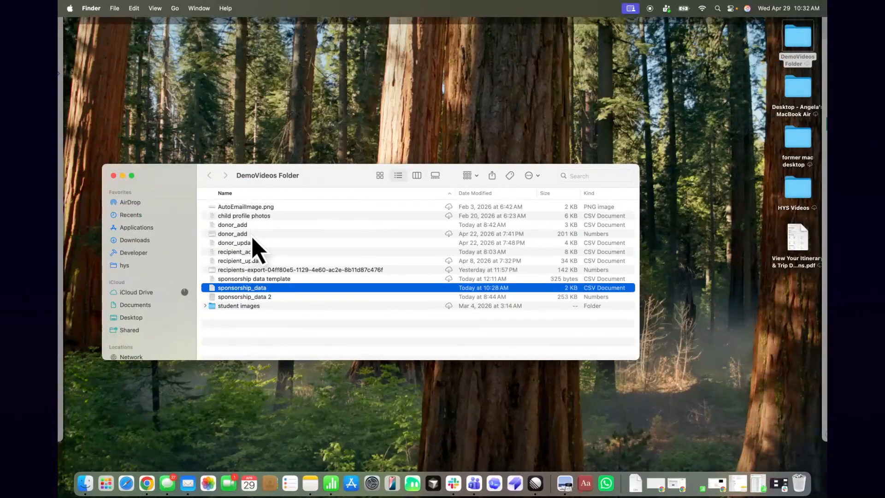
double_click(258, 289)
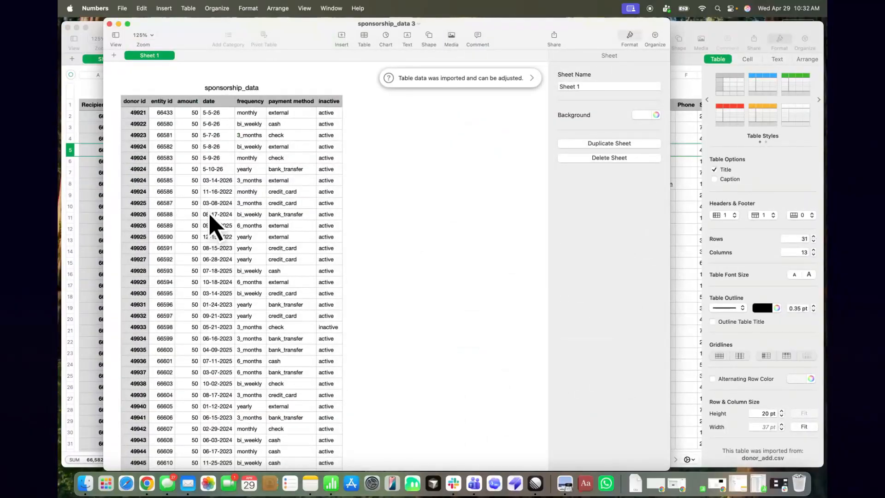
scroll(218, 170, down, 1)
scroll(218, 171, up, 1)
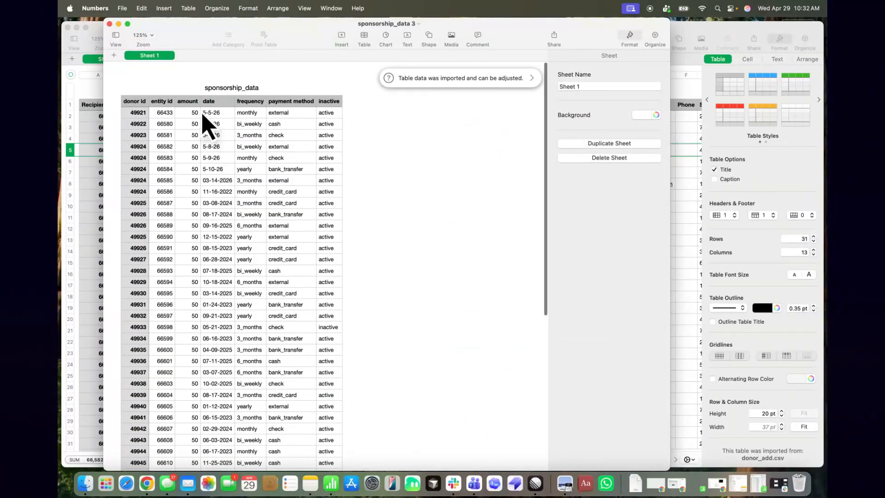
Step: Try to rewrite the date in the first data row with leading zeros as 05-05-26
click(205, 113)
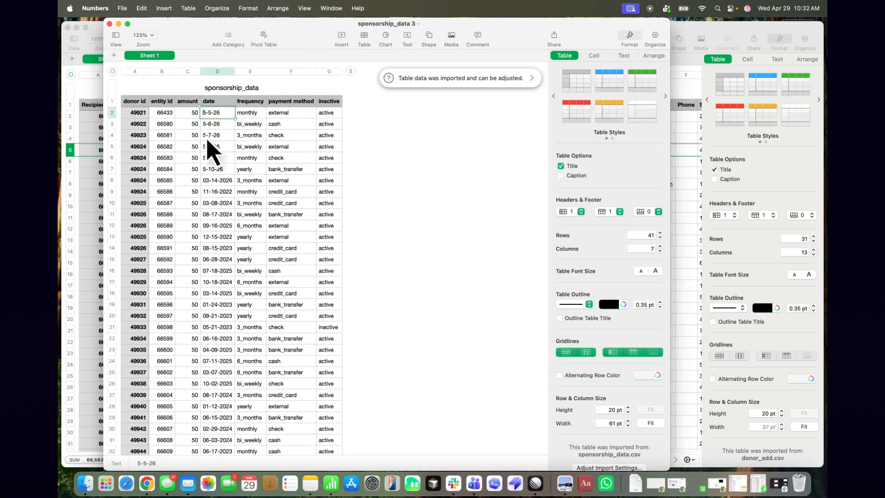
text(0)
click(211, 116)
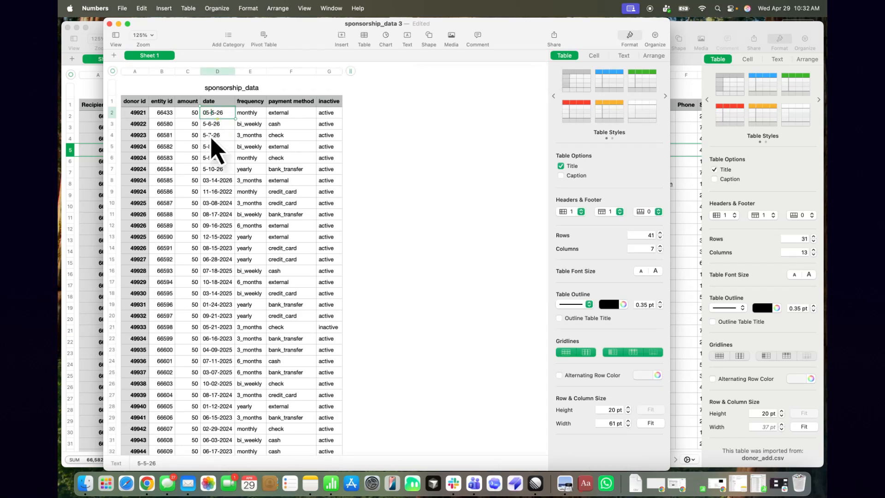
text(0)
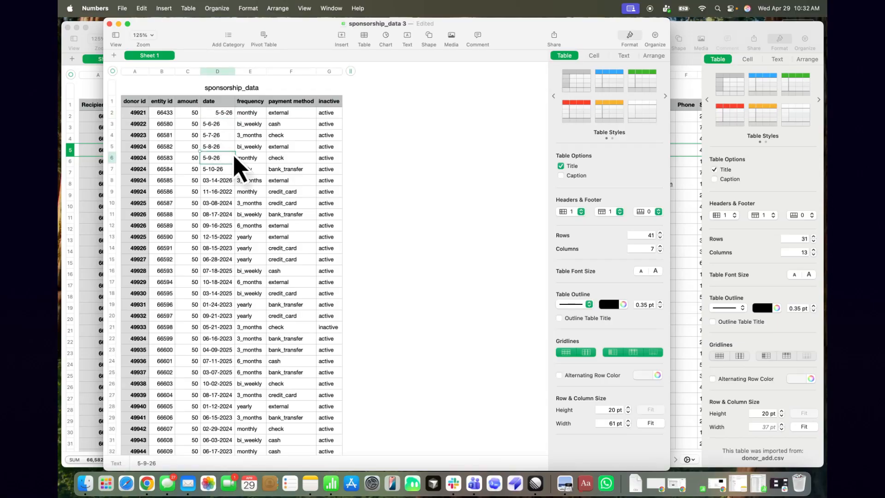
right_click(217, 119)
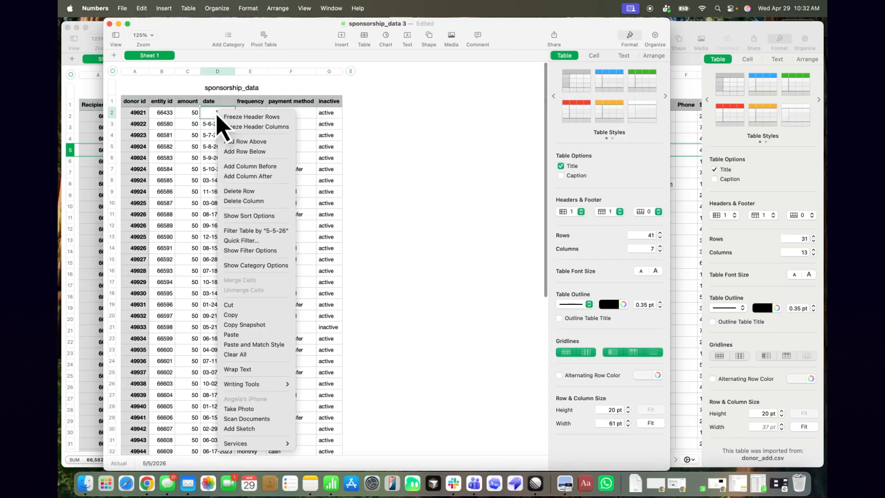
key(Escape)
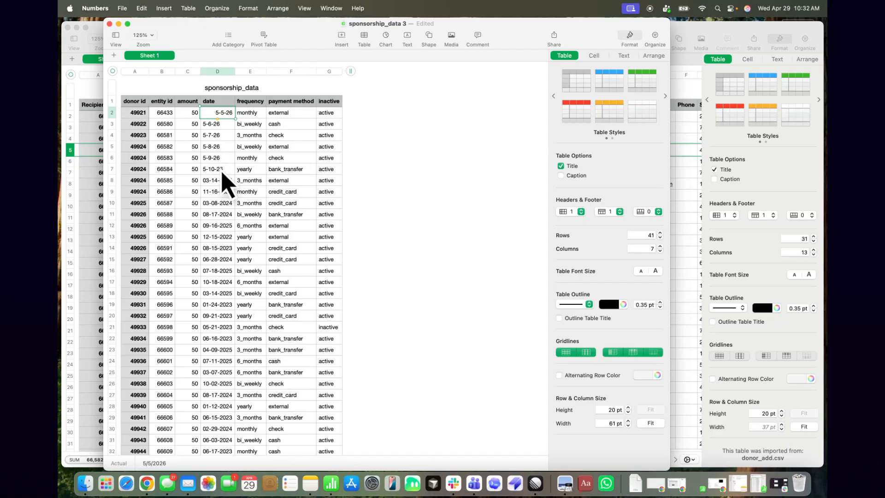
Step: Set the first row's date to 05/05/2026 and fill the series down the next five rows to 05/10/2026
scroll(222, 171, down, 10)
scroll(222, 178, up, 10)
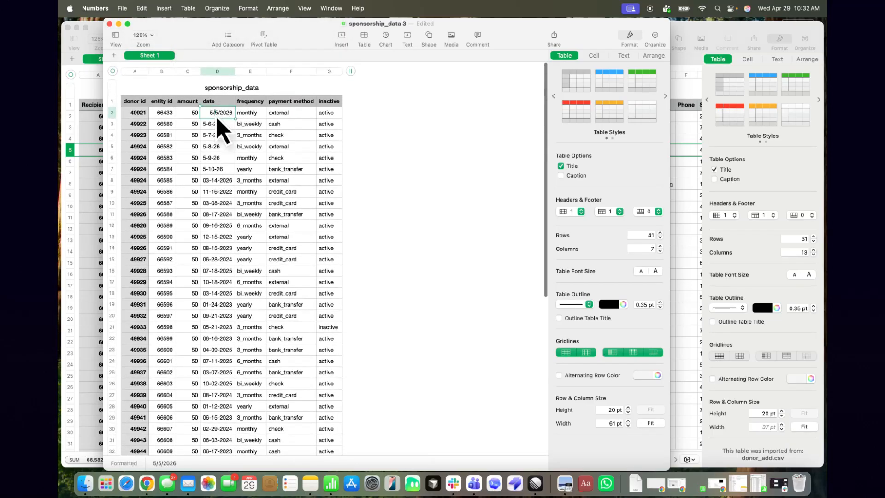
text(0)
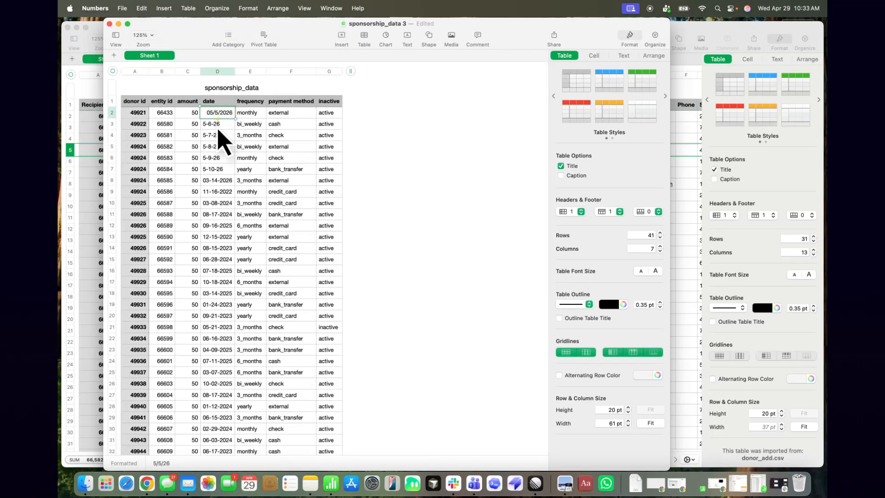
click(211, 140)
drag(216, 121, 219, 172)
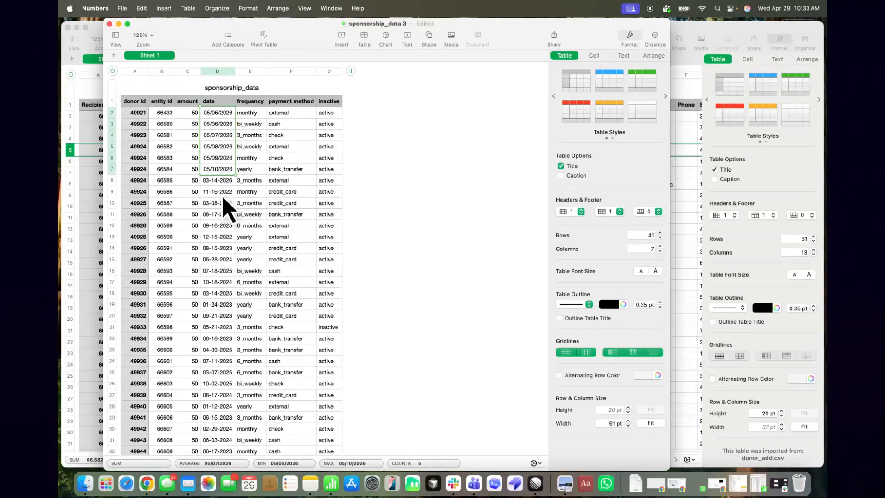
click(223, 193)
scroll(226, 244, down, 2)
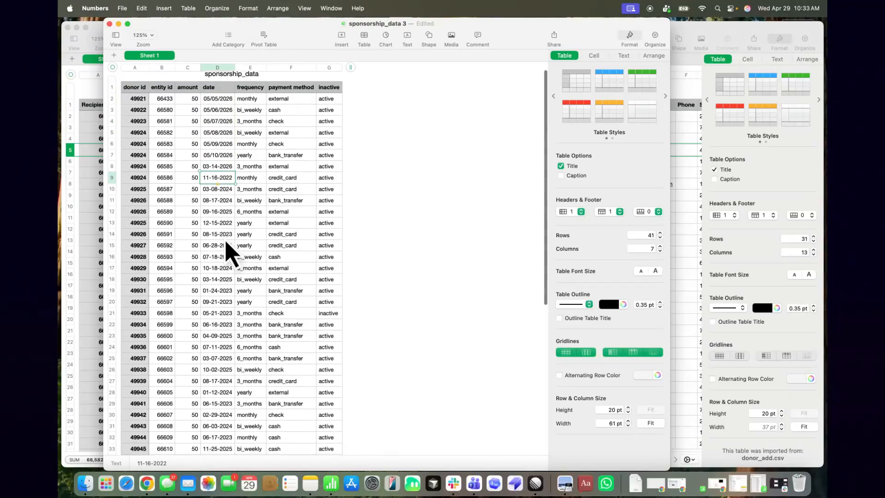
click(211, 97)
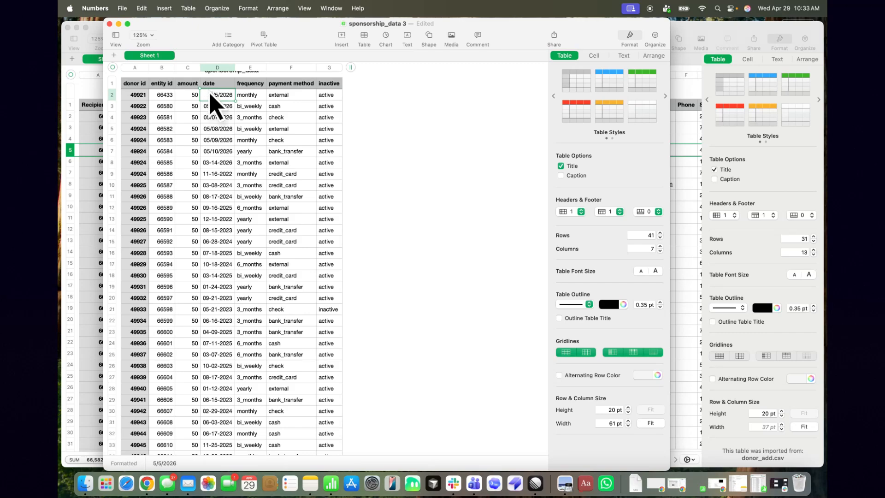
click(217, 164)
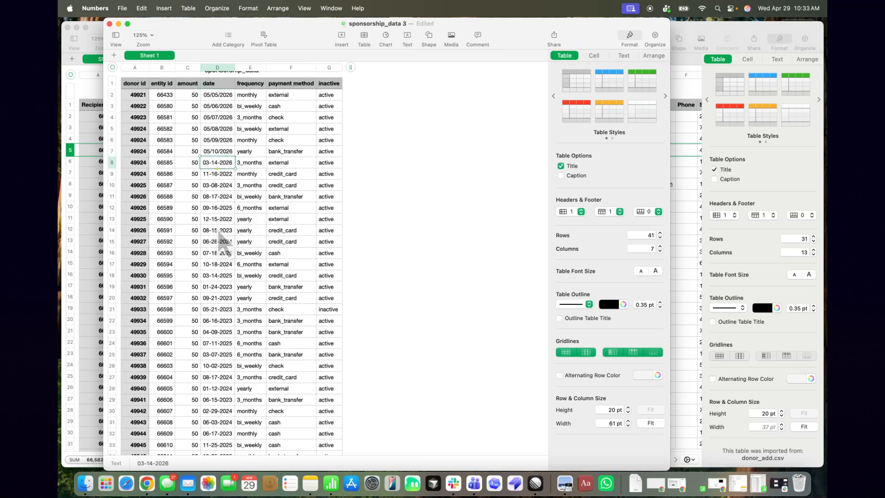
Step: Export the corrected table as CSV, replacing sponsorship_data in the DemoVideos Folder, and close the spreadsheet
key(super+s)
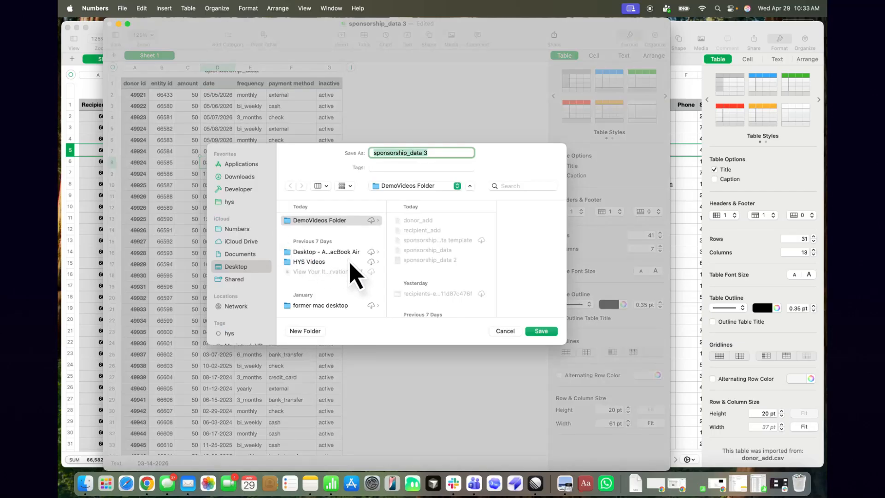
click(508, 333)
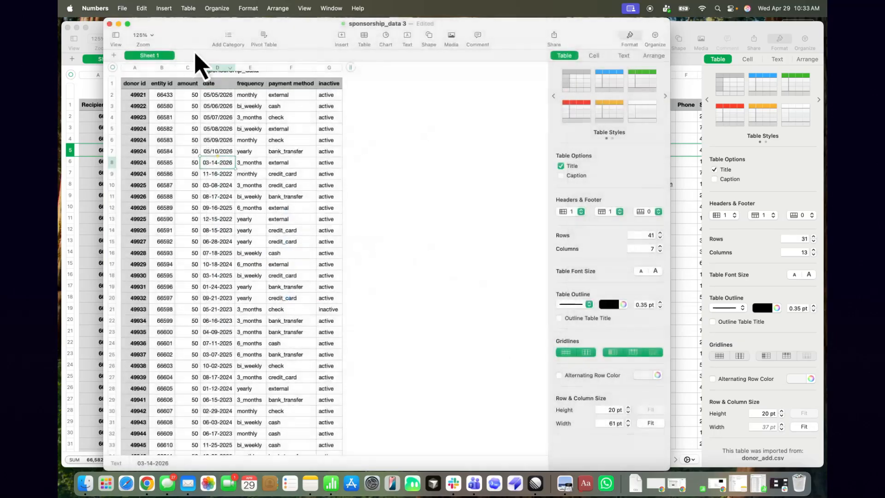
click(121, 8)
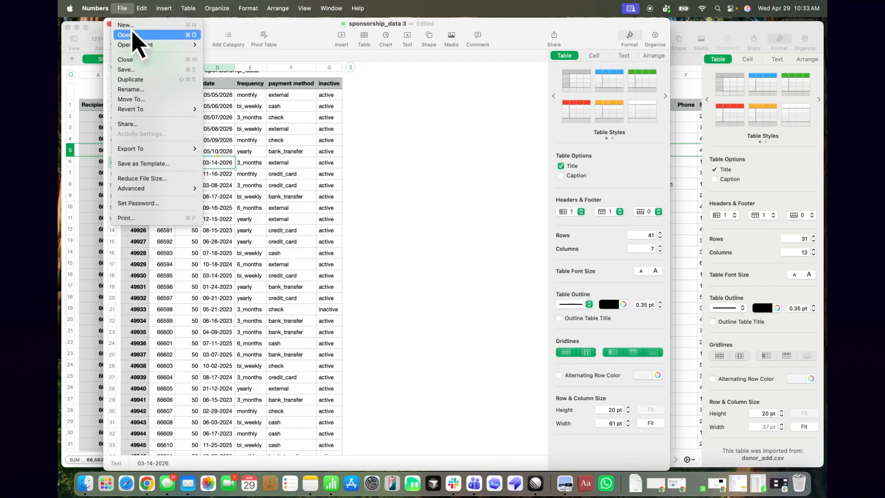
mouse_move(159, 149)
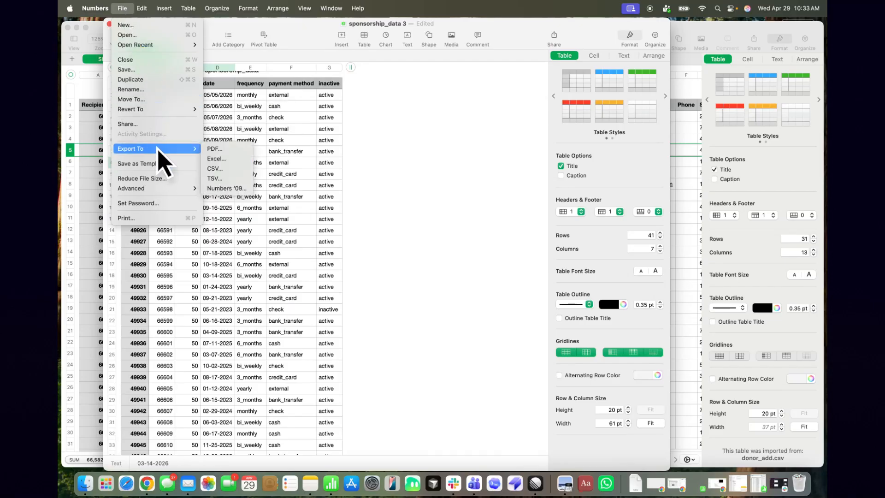
click(238, 168)
click(506, 312)
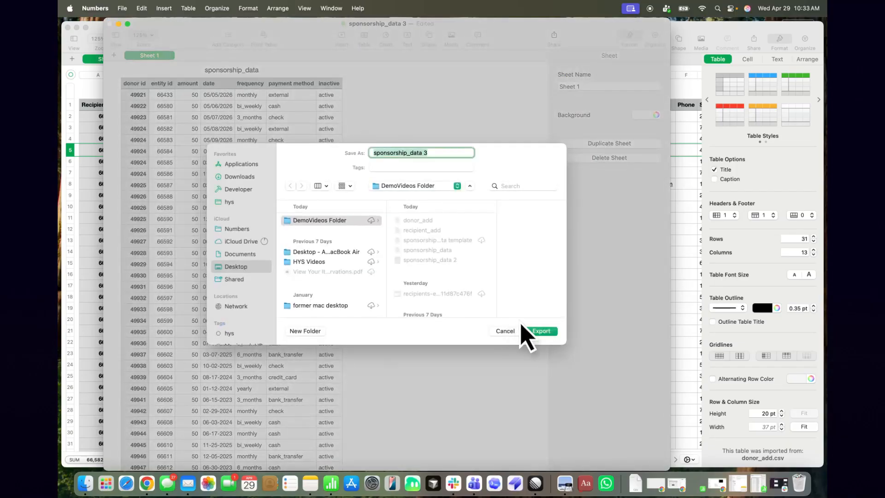
click(433, 252)
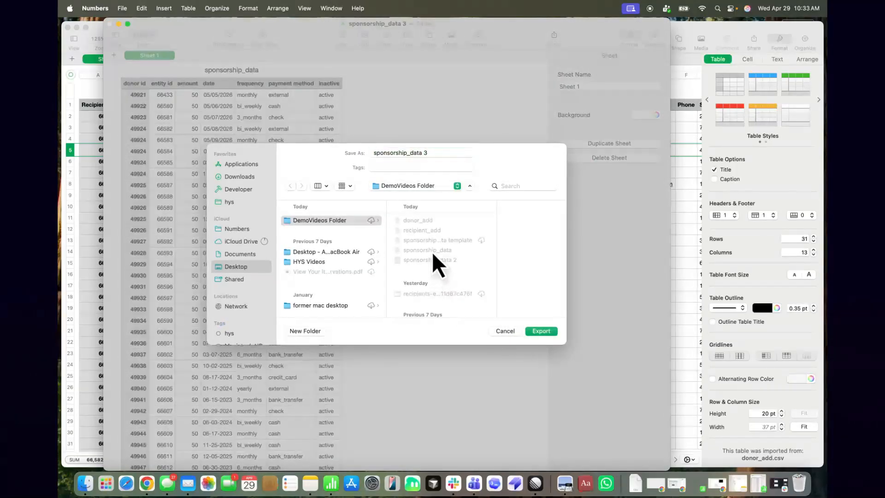
click(551, 332)
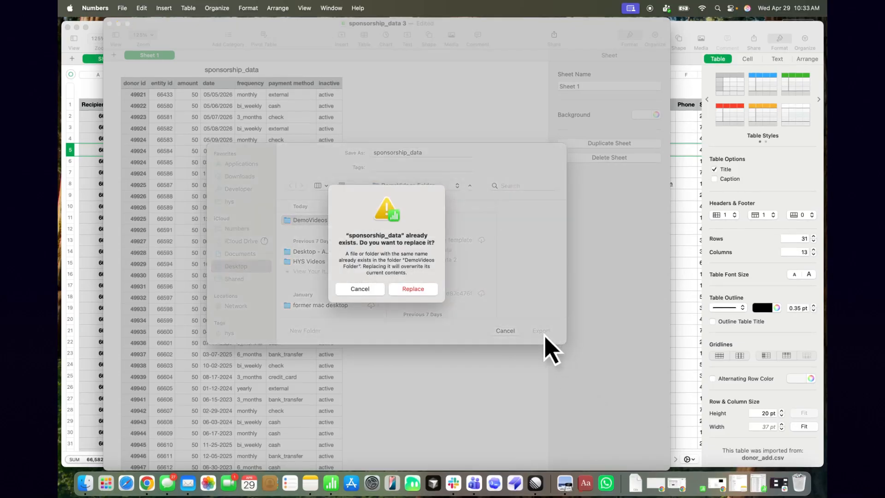
click(426, 288)
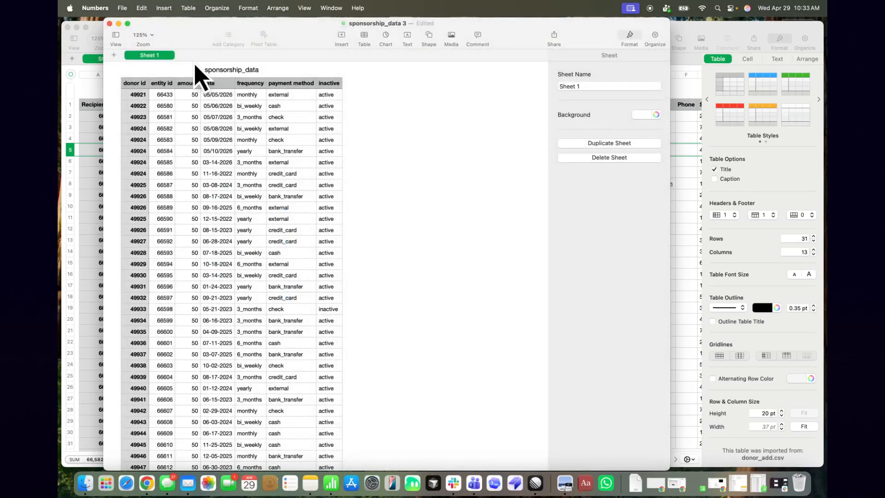
click(109, 24)
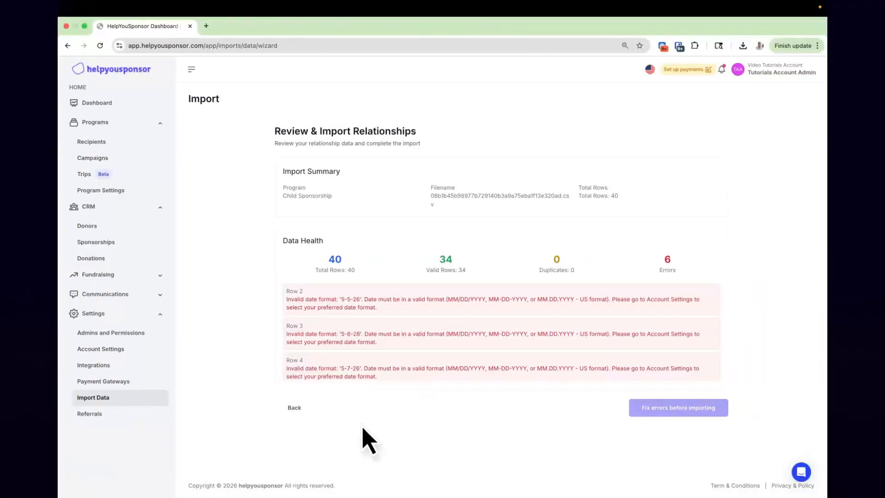
Step: Return to the relationship import's upload stage in HelpYouSponsor, upload the corrected sponsorship_data CSV and continue to field mapping
click(293, 411)
scroll(296, 429, down, 15)
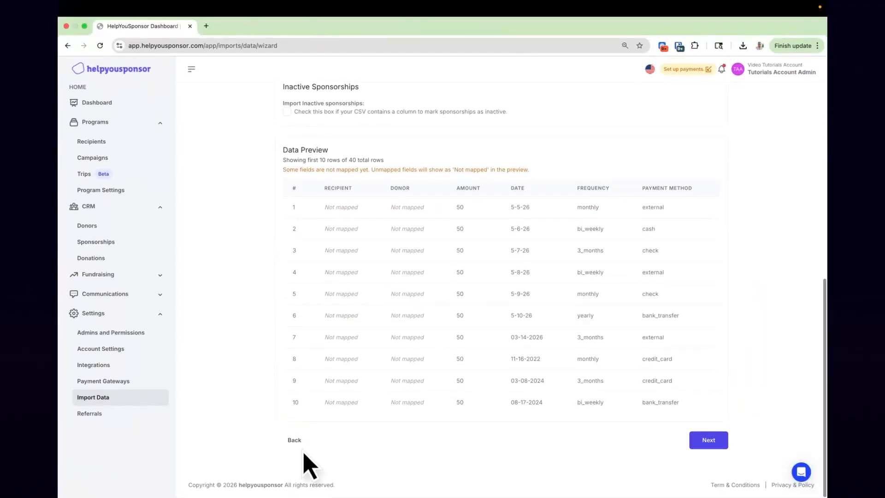
click(296, 438)
scroll(444, 275, down, 3)
click(471, 317)
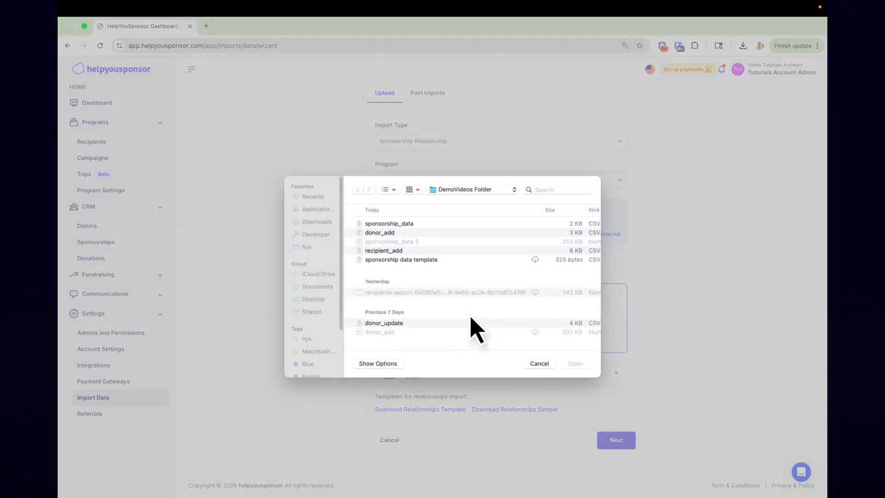
double_click(403, 227)
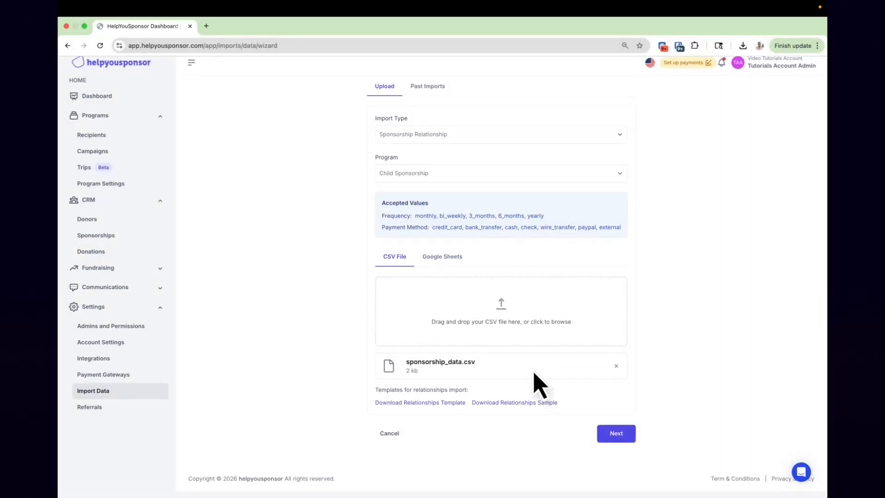
click(623, 444)
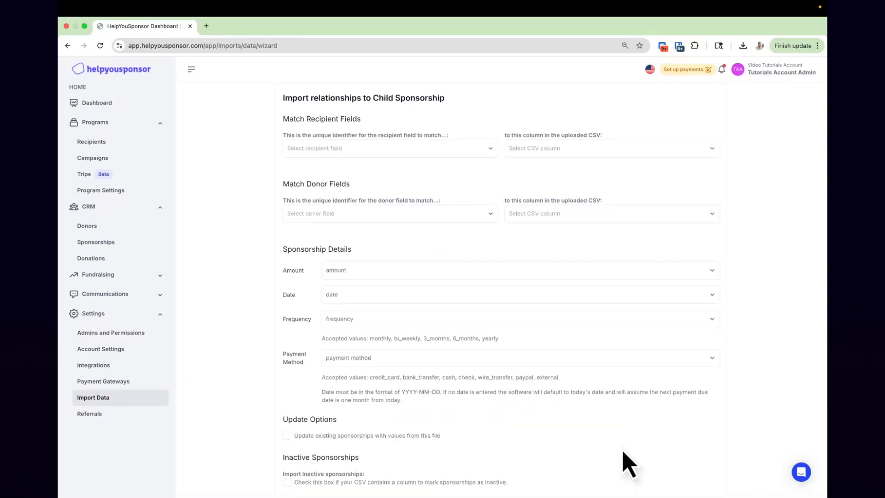
Step: Match Recipient ID_Custom to the entity id column and Donor ID to the donor id column
scroll(461, 272, up, 2)
click(392, 201)
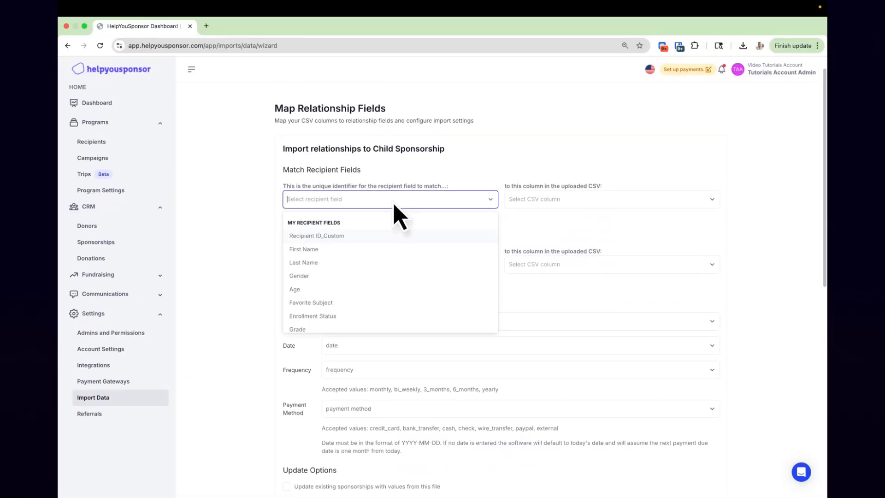
click(364, 236)
click(550, 199)
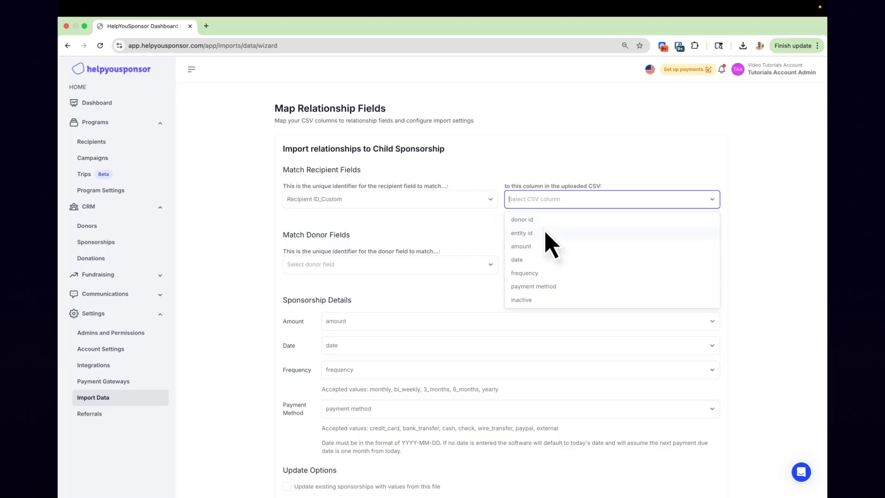
click(545, 232)
click(430, 261)
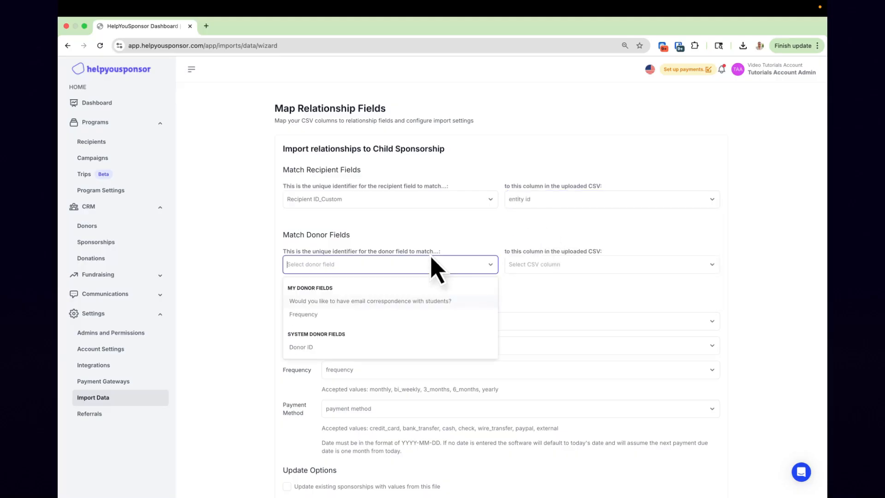
click(399, 346)
click(541, 271)
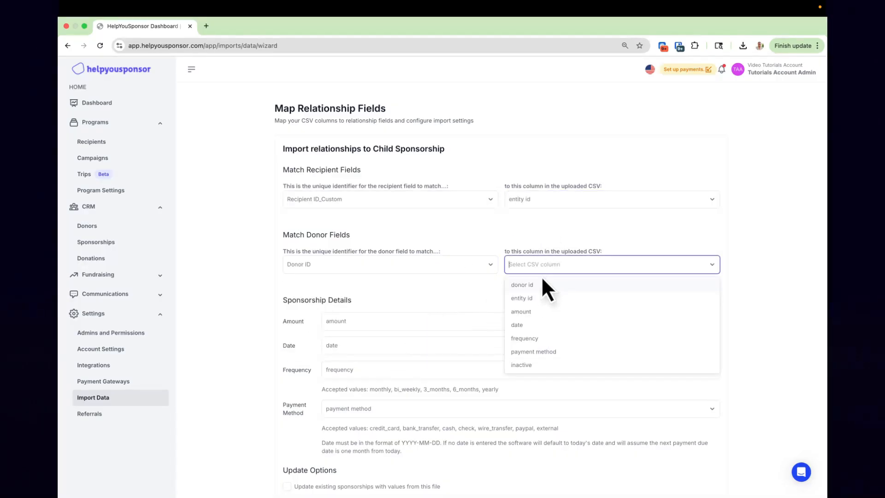
click(541, 287)
Step: Enable importing inactive sponsorships, set inactive as the status column, and continue to the import review
scroll(541, 290, down, 10)
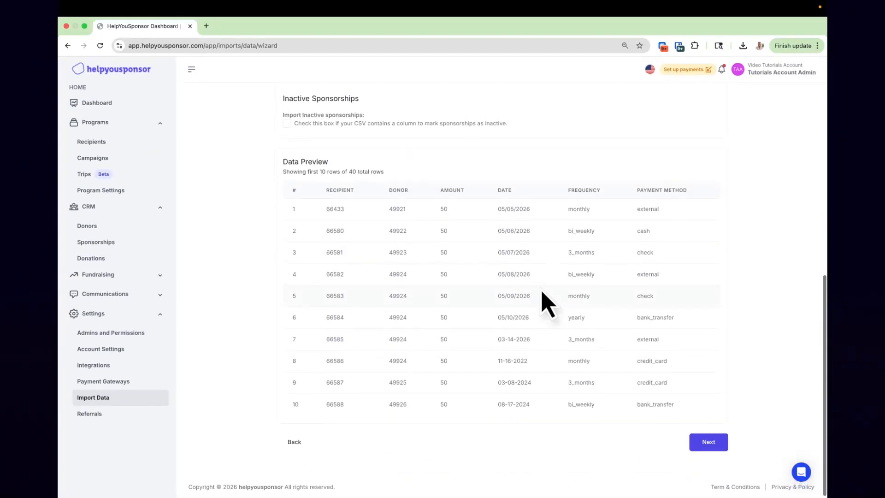
scroll(357, 222, up, 2)
click(287, 193)
click(348, 229)
click(346, 329)
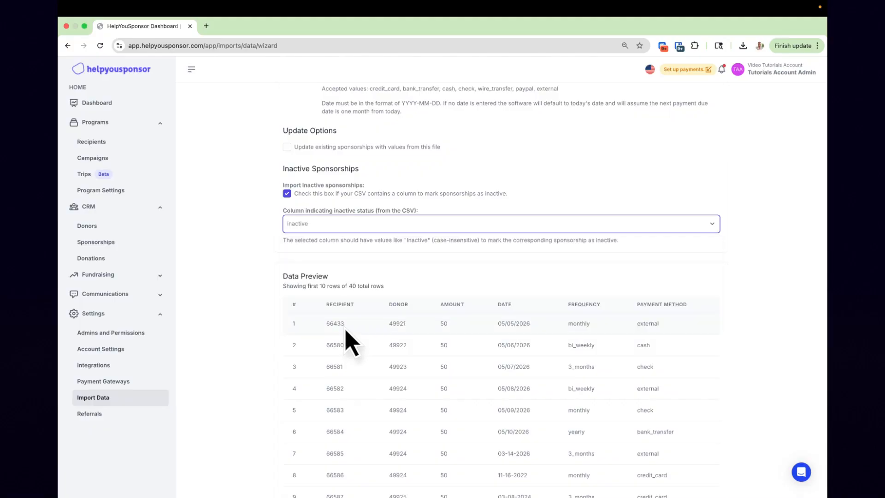
scroll(405, 405, down, 5)
click(715, 445)
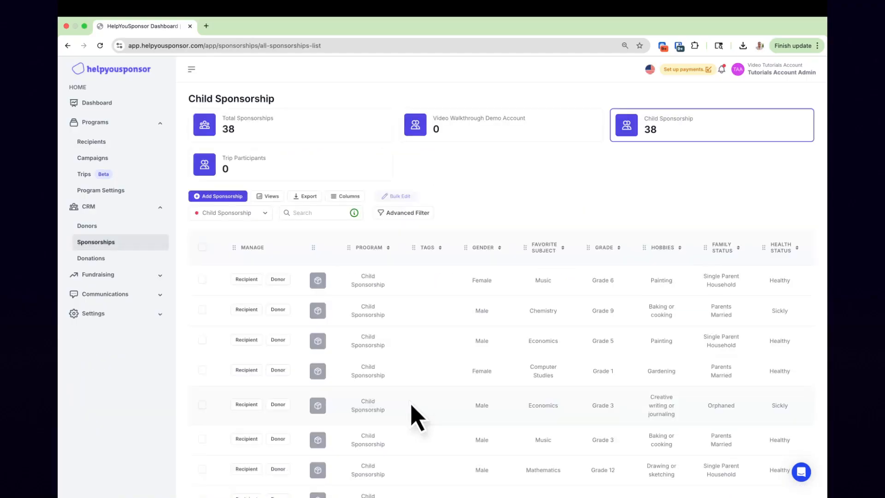
Step: Examine the imported Child Sponsorship records, including their status and next payment date columns
scroll(411, 406, down, 3)
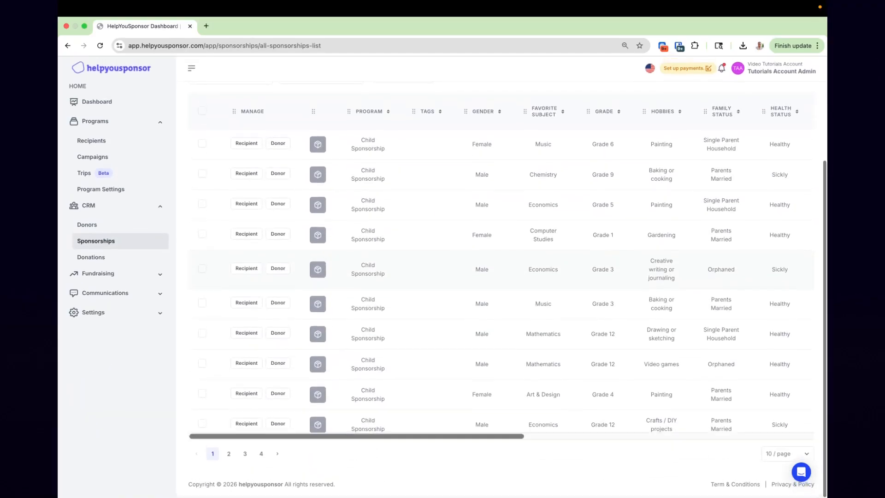
scroll(411, 407, up, 3)
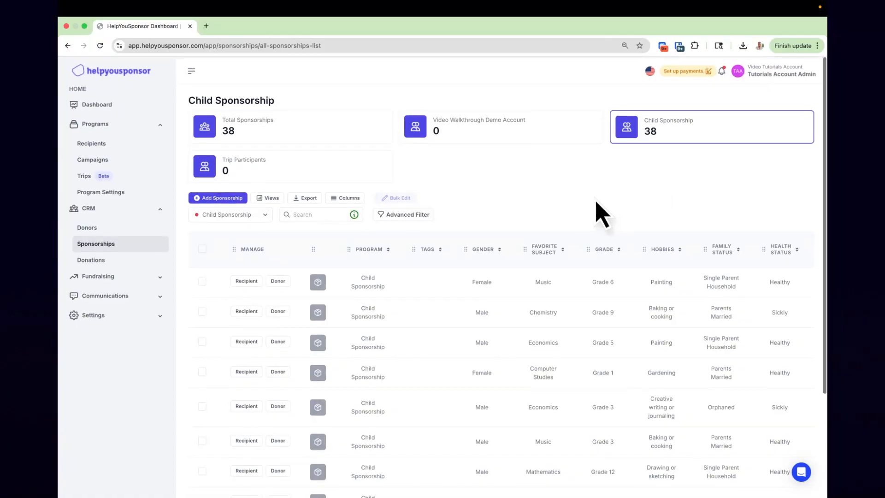
scroll(600, 318, down, 3)
scroll(604, 354, up, 3)
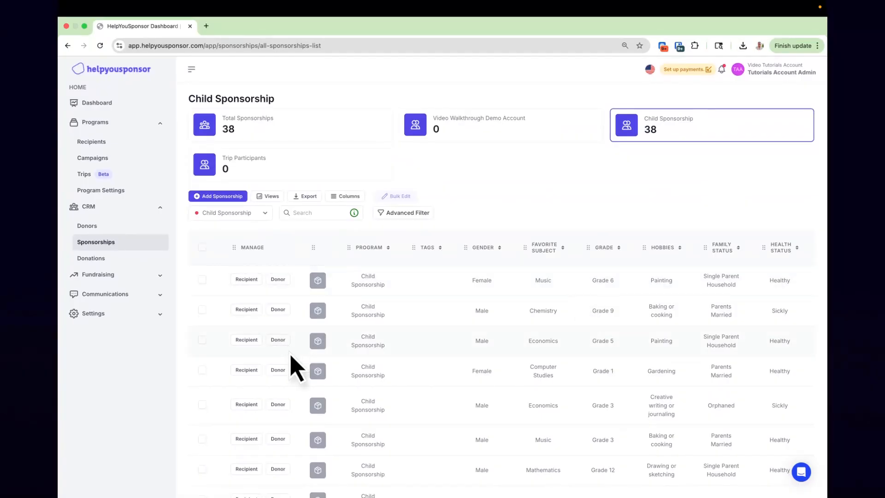
scroll(291, 364, down, 3)
scroll(291, 364, right, 2)
scroll(396, 341, right, 10)
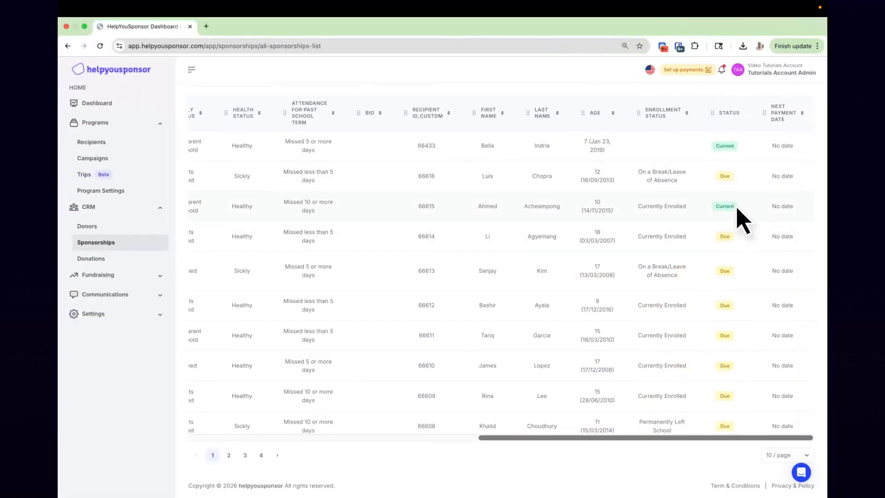
Step: Check the sponsorship_data spreadsheet in Numbers against the Child Sponsorship list in HelpYouSponsor, examining the list's columns and summary cards
key(ctrl+Right)
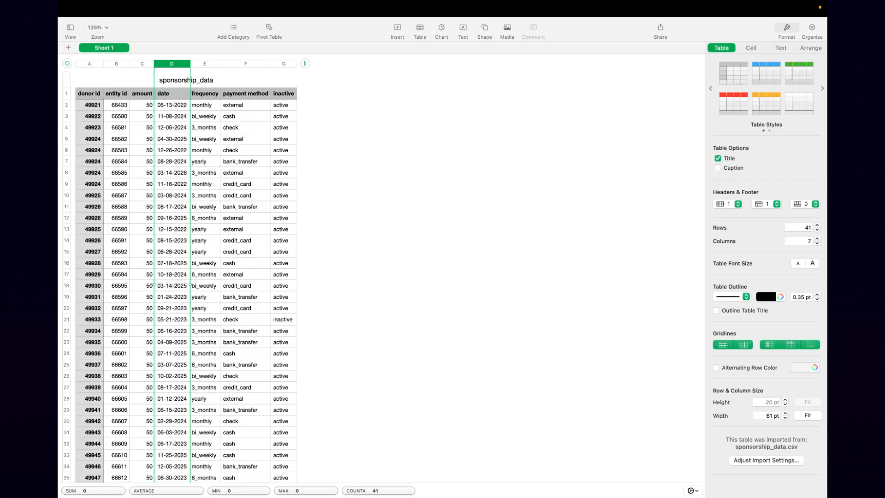
key(ctrl+Left)
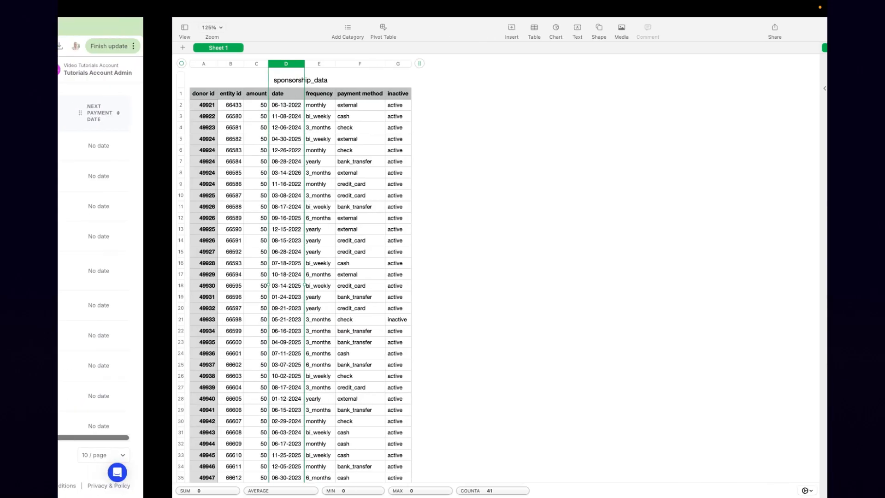
scroll(432, 263, left, 10)
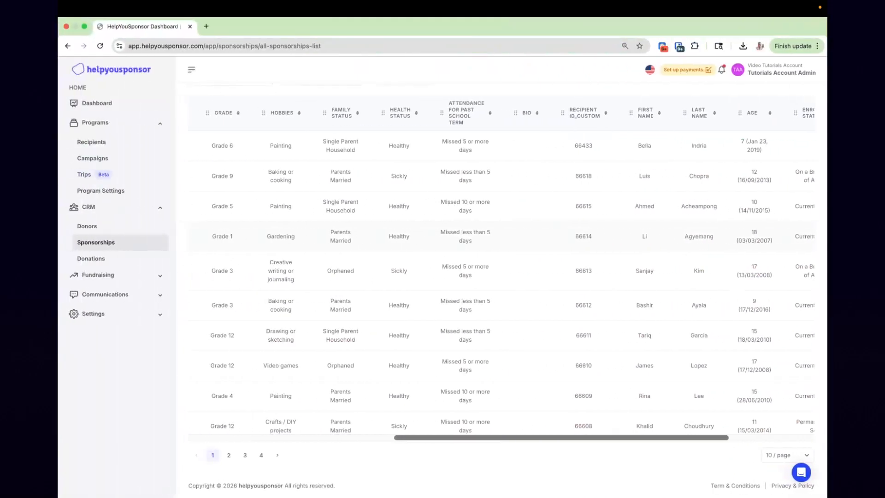
scroll(432, 263, right, 10)
scroll(501, 264, left, 15)
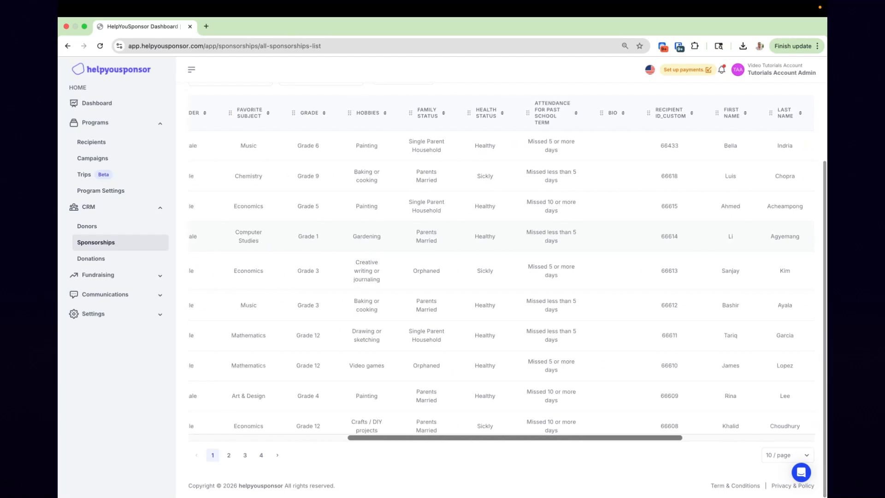
scroll(501, 264, up, 1)
scroll(501, 277, up, 3)
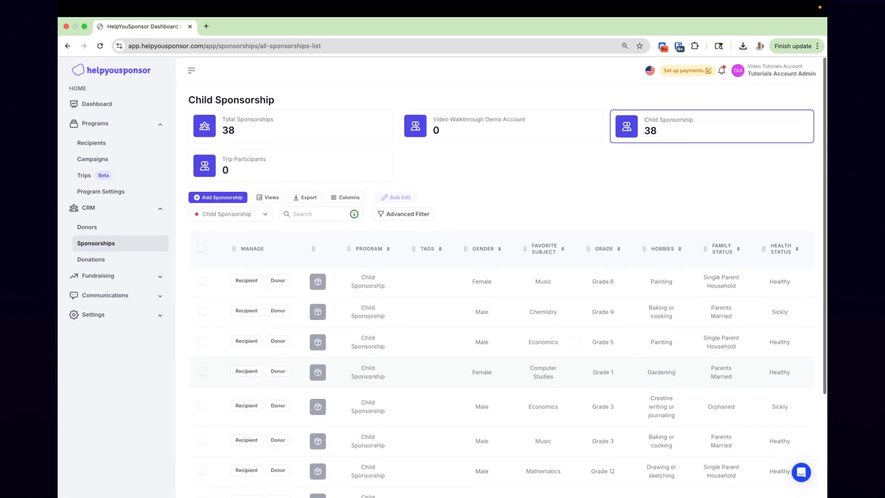
scroll(501, 323, right, 10)
scroll(423, 253, left, 15)
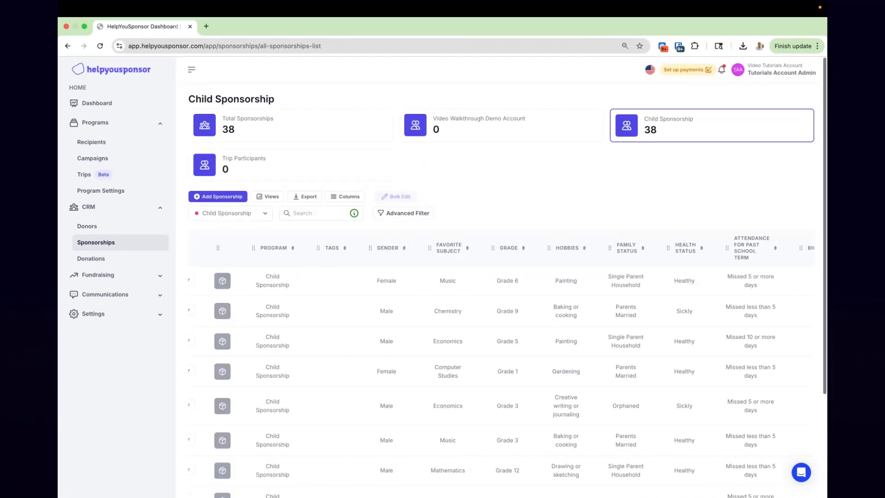
scroll(423, 253, down, 2)
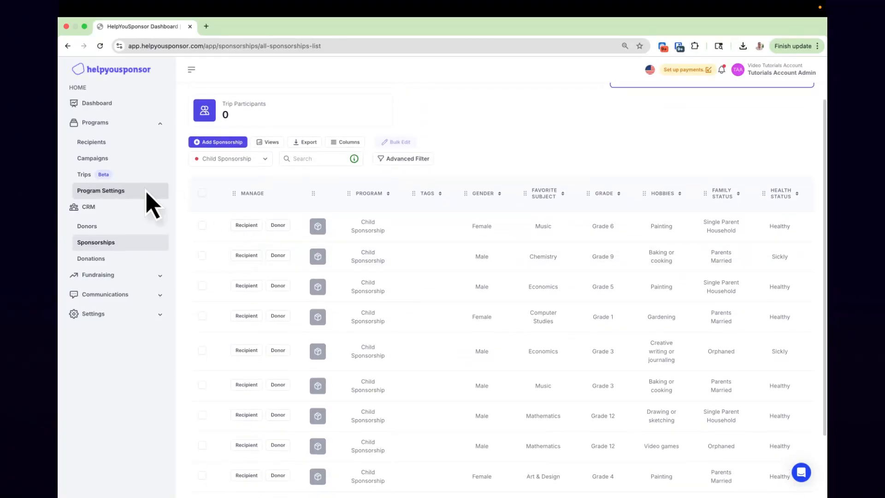
Step: Find a donor by first name among the sponsor profiles and view the second page of current sponsorships on that donor's profile
click(114, 226)
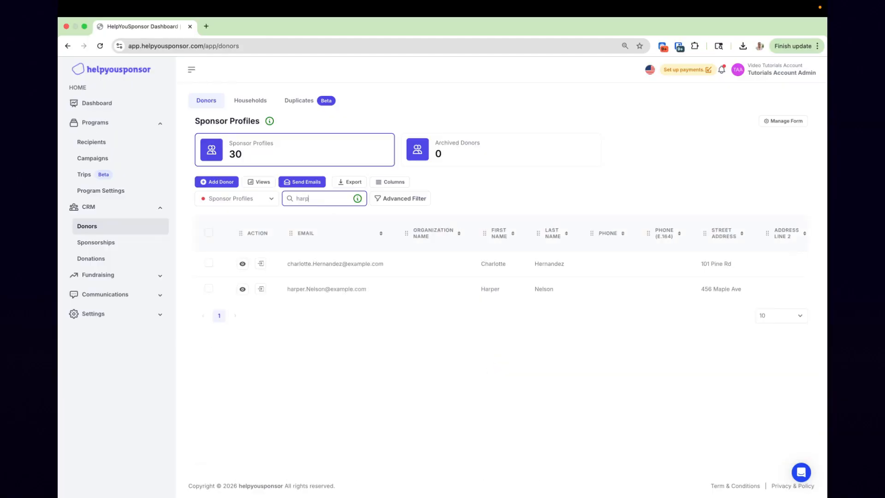
click(243, 264)
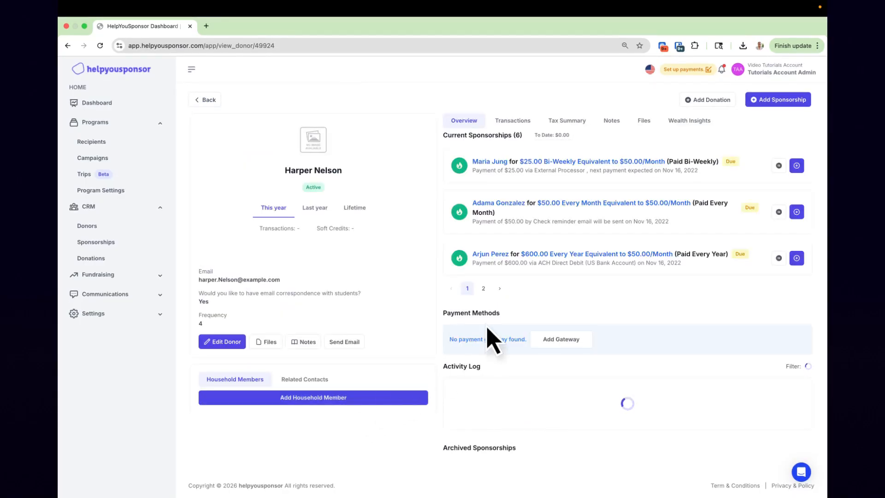
click(483, 289)
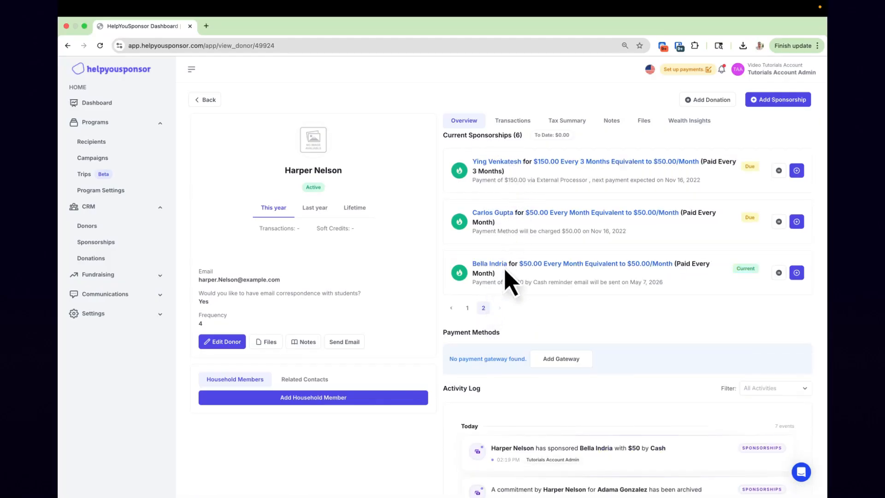